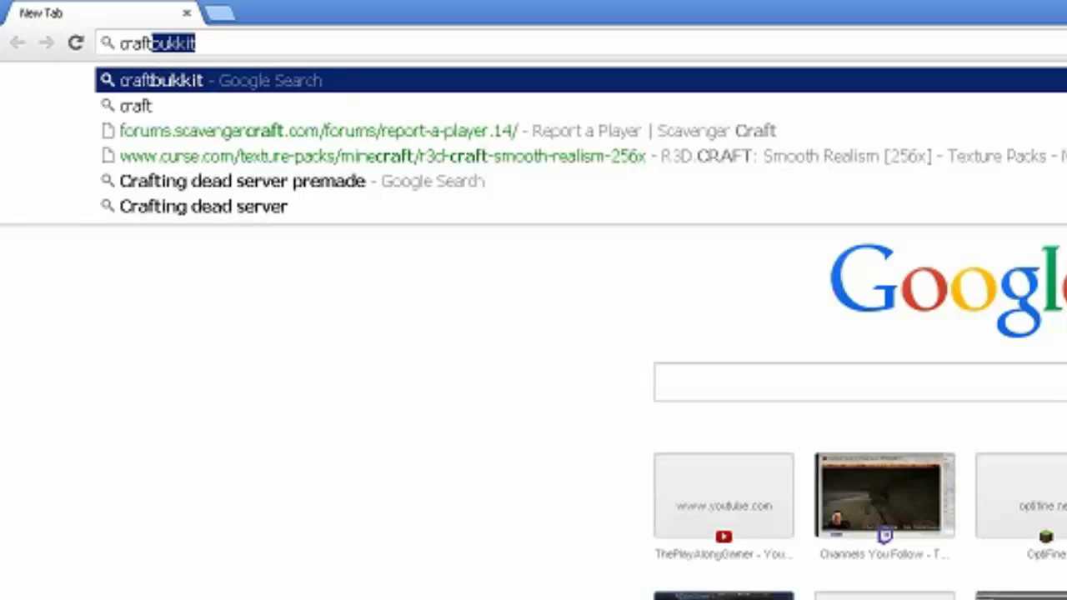
- Search for craftbukkit, open Bukkit's CraftBukkit downloads page, and download the 1.7.2-R0.3 development build, keeping the jar file
key(Return)
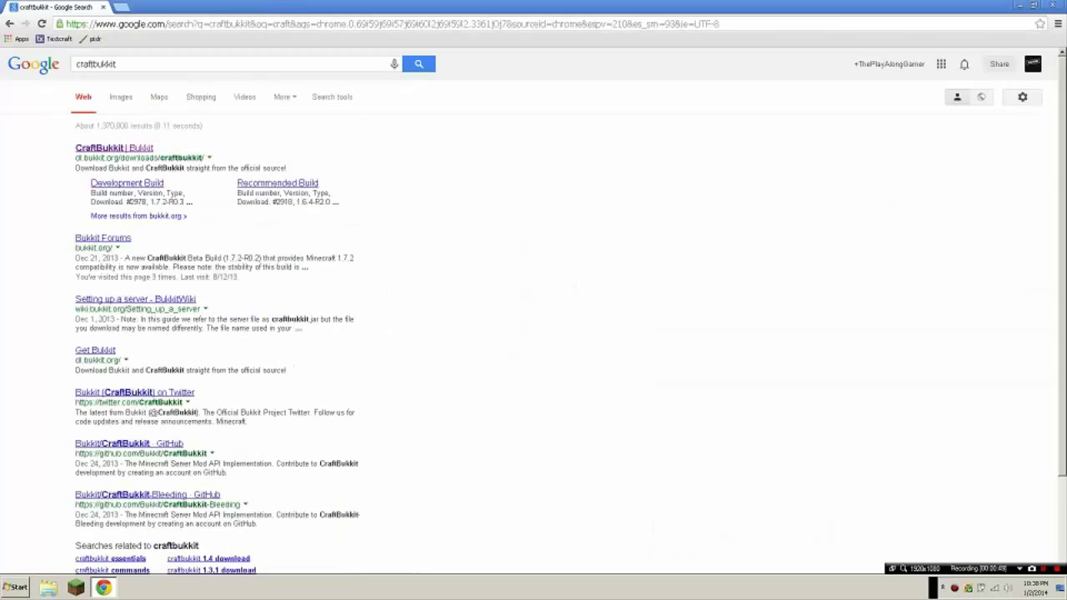
click(115, 149)
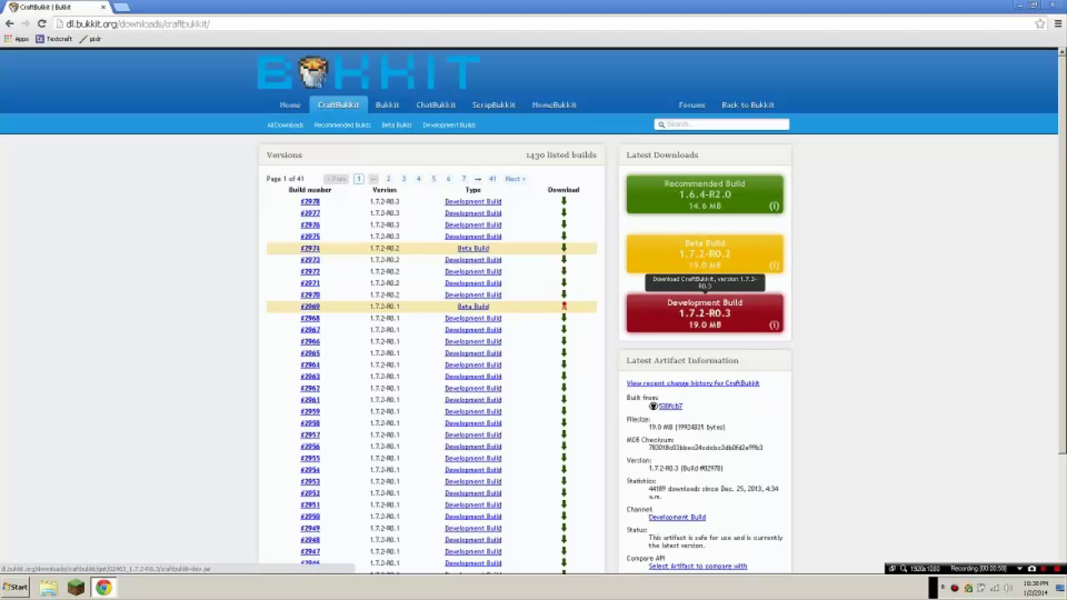
click(705, 304)
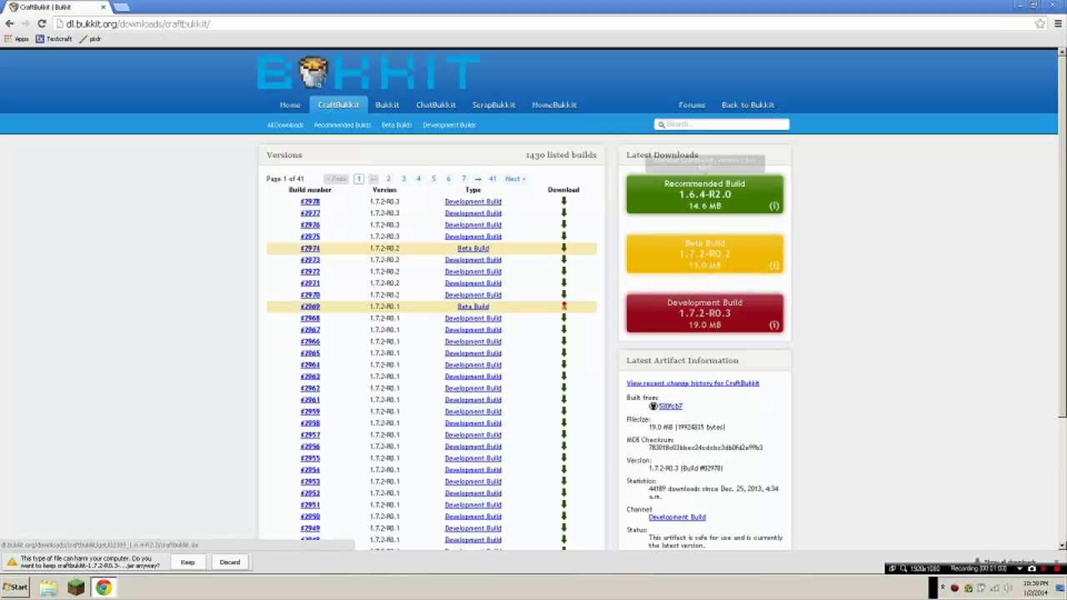
scroll(564, 225, down, 3)
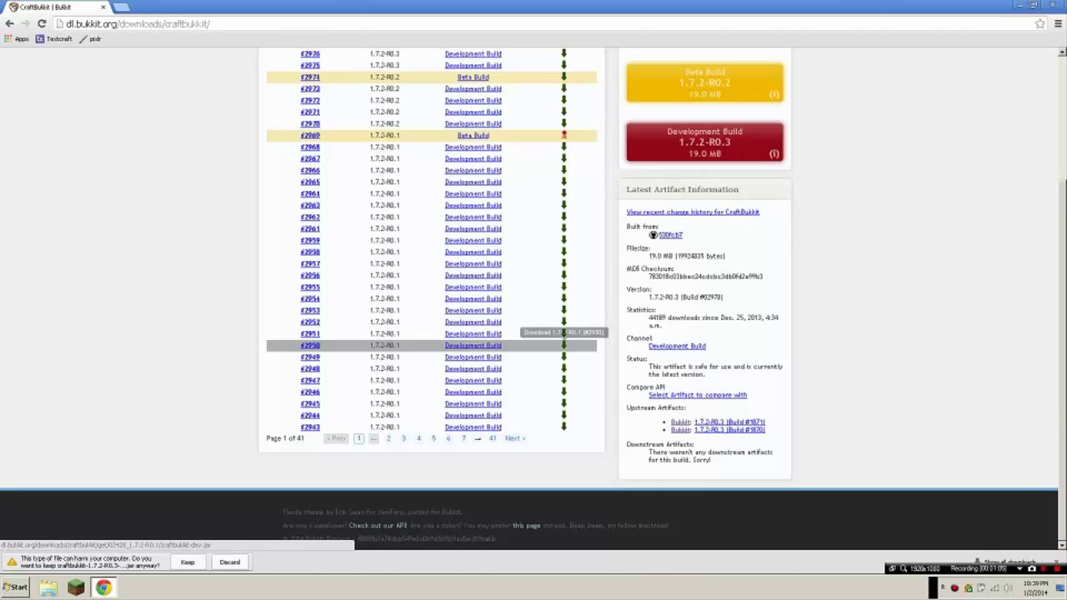
scroll(564, 333, up, 3)
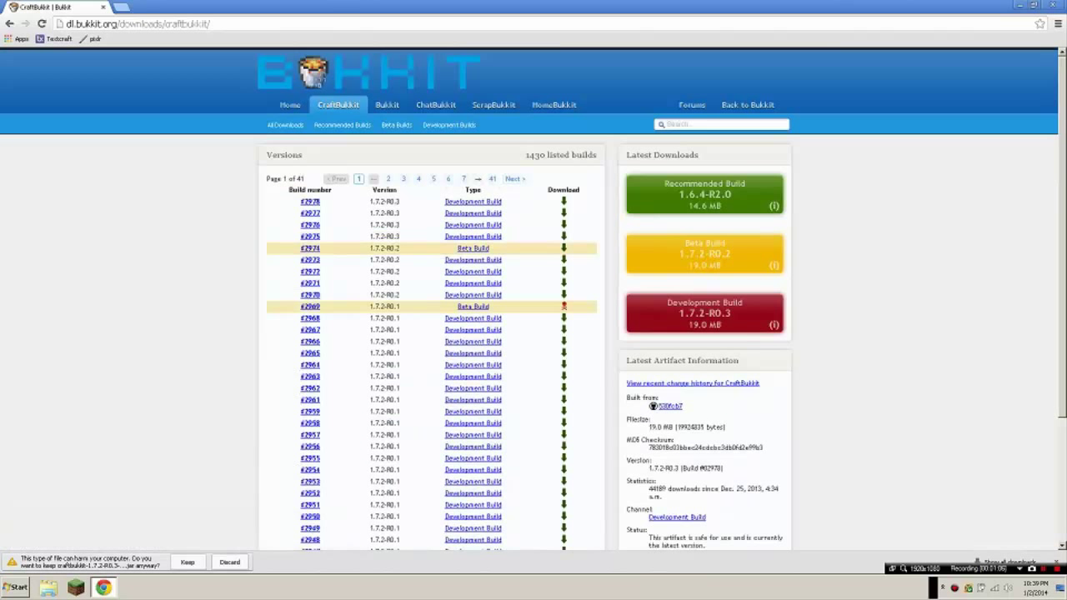
click(187, 561)
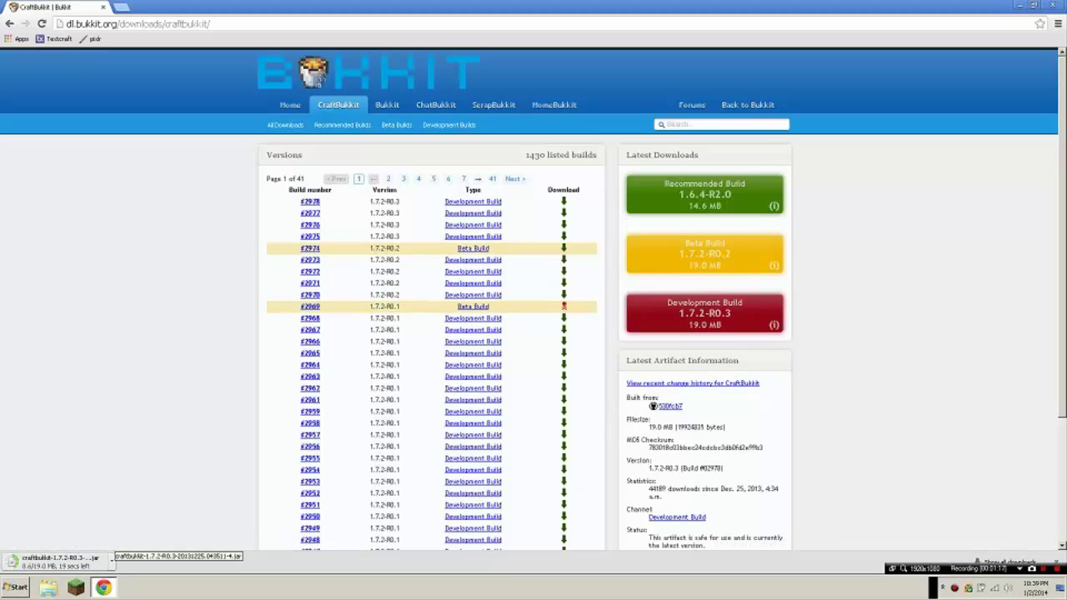
- Show the downloaded CraftBukkit jar in its folder and close the browser, leaving the Downloads folder open
click(111, 561)
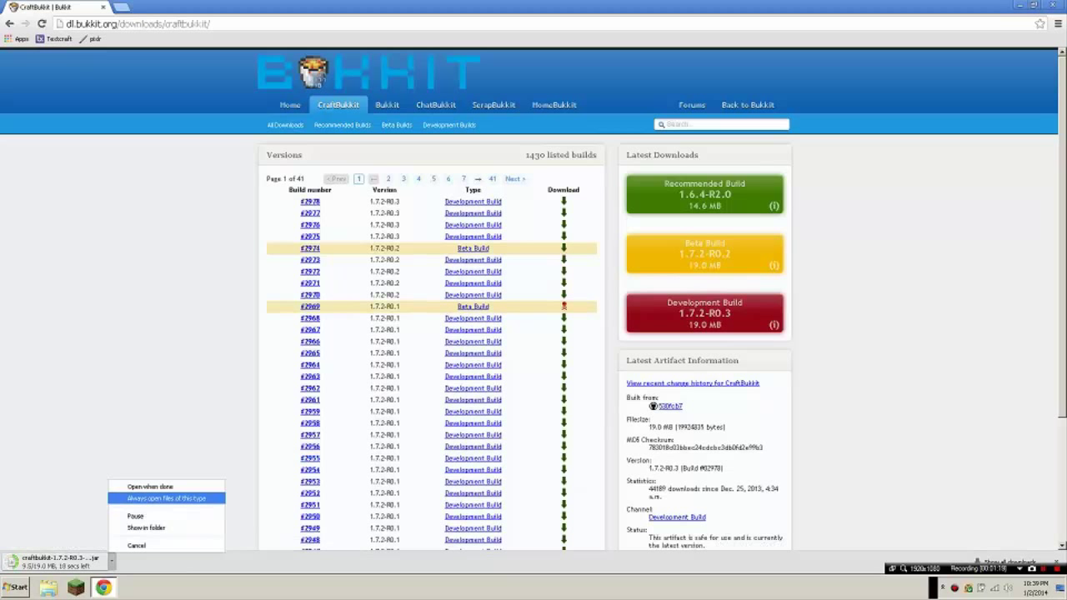
click(146, 527)
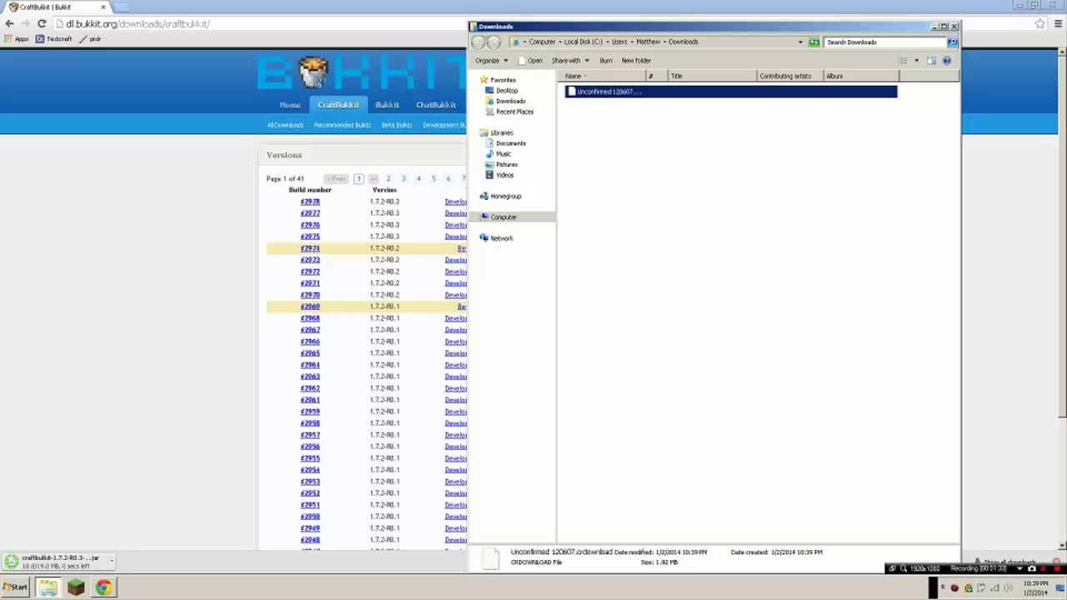
click(1056, 562)
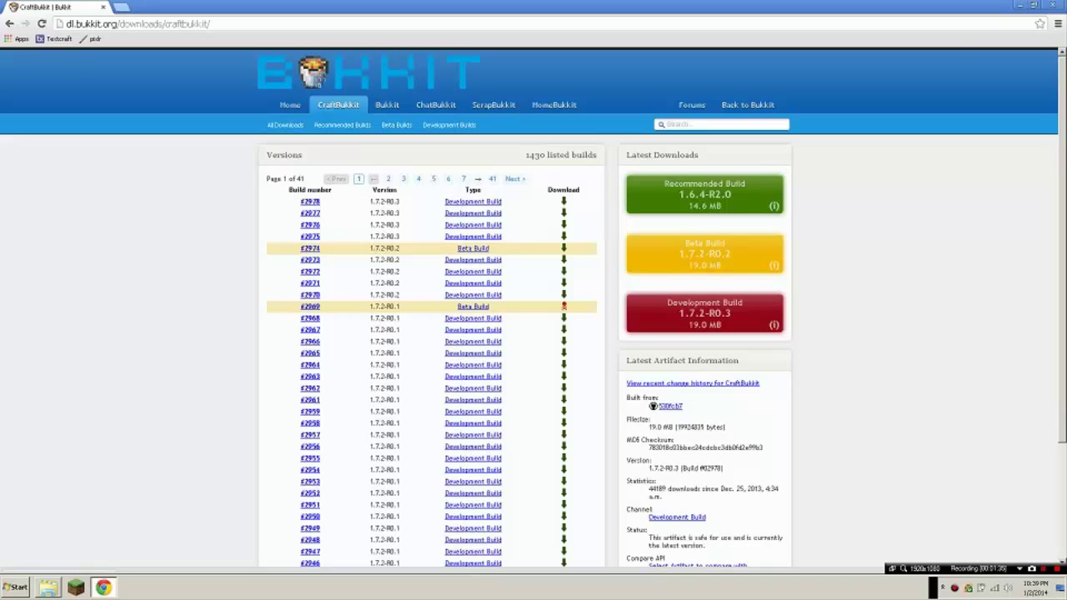
click(1056, 5)
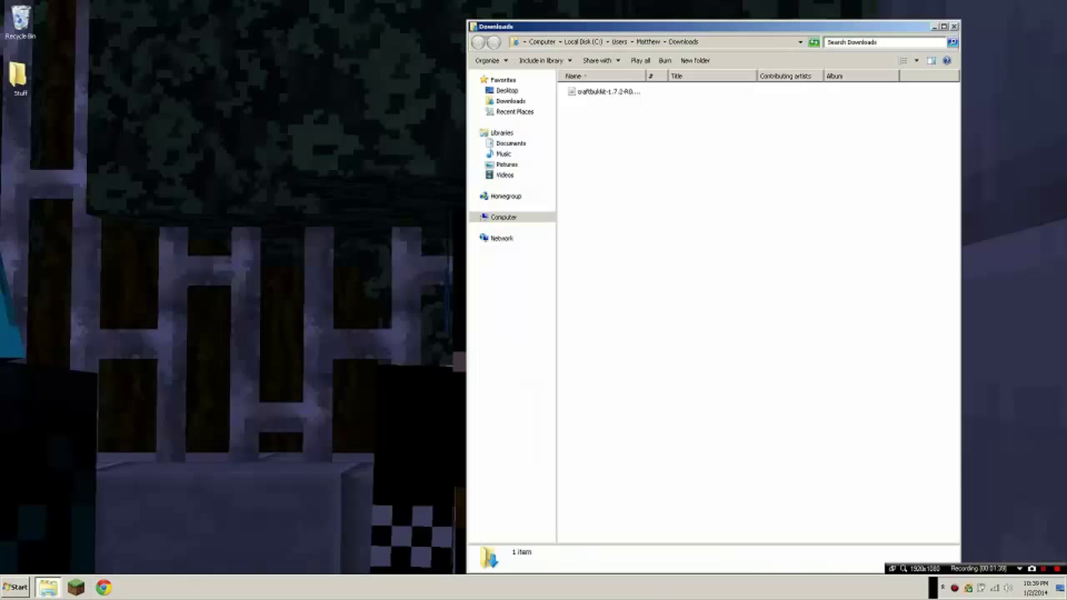
drag(665, 131, 584, 96)
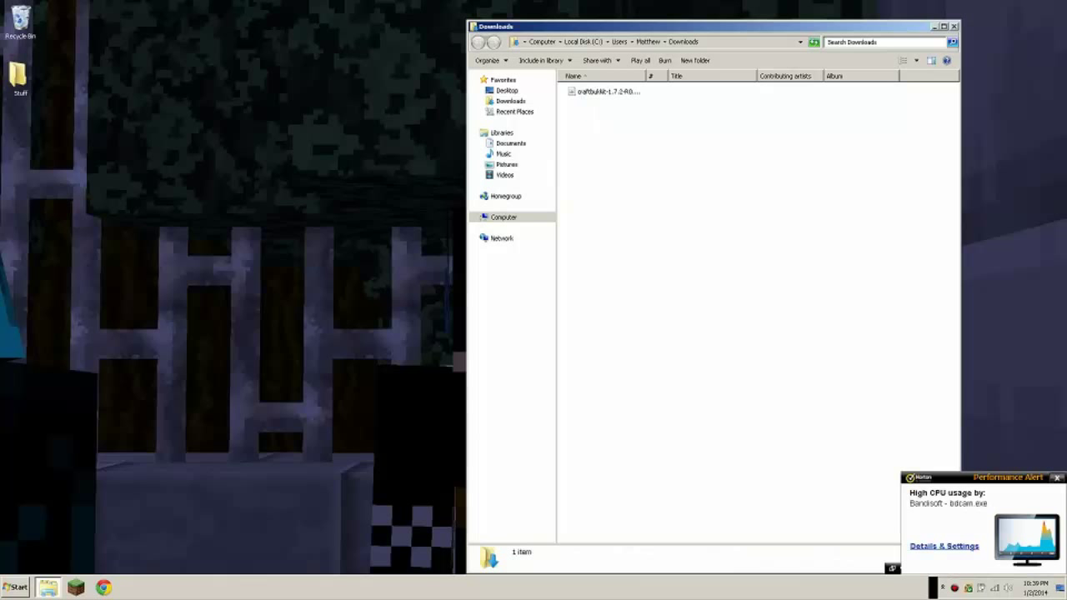
click(1057, 478)
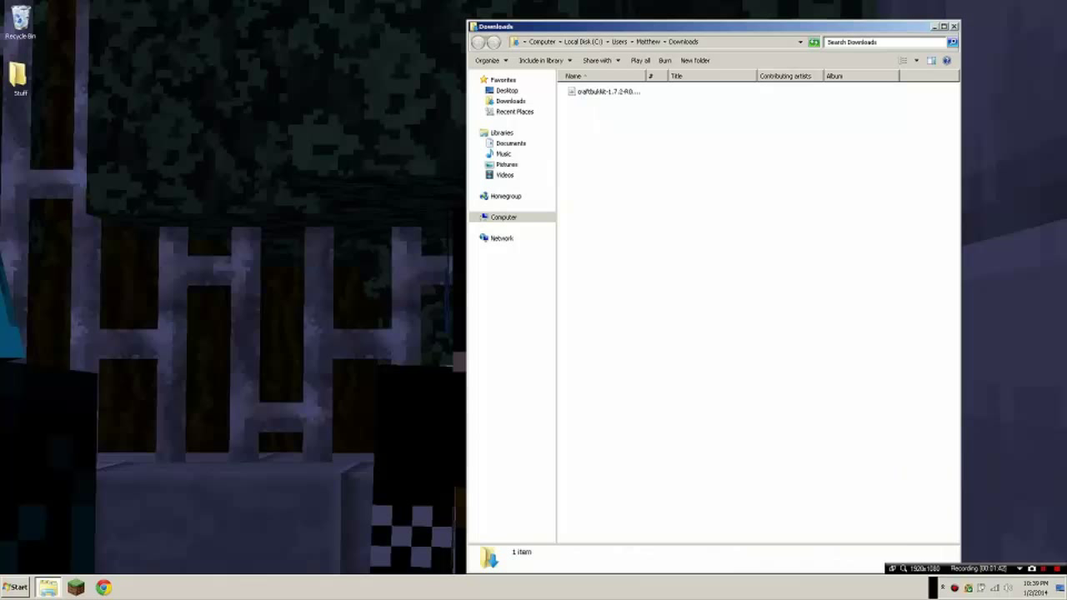
drag(233, 283, 138, 1)
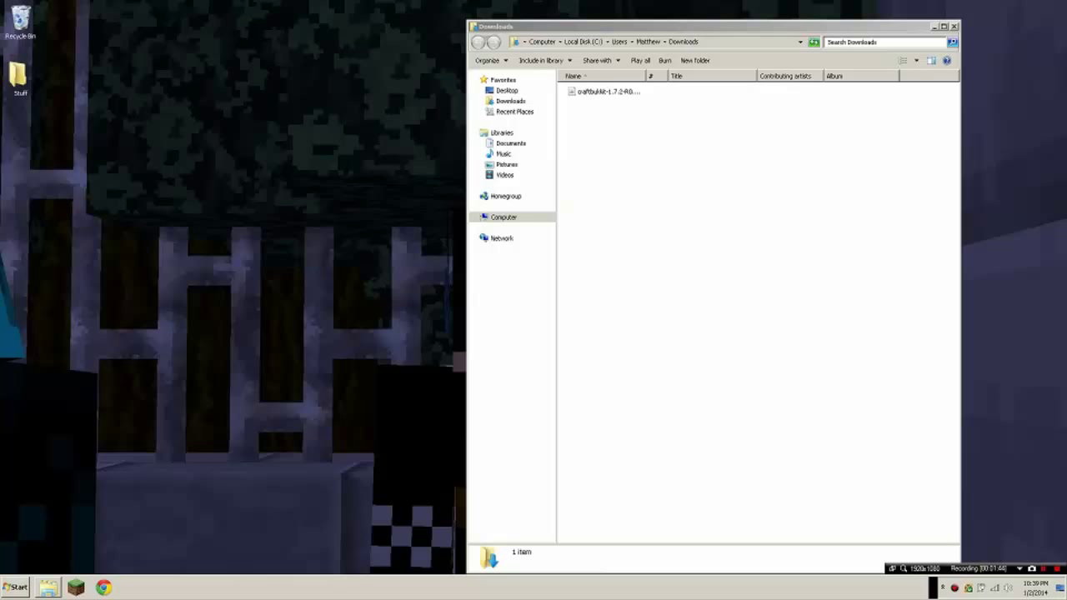
- Create a new folder named Youtube on the desktop and open it
right_click(63, 32)
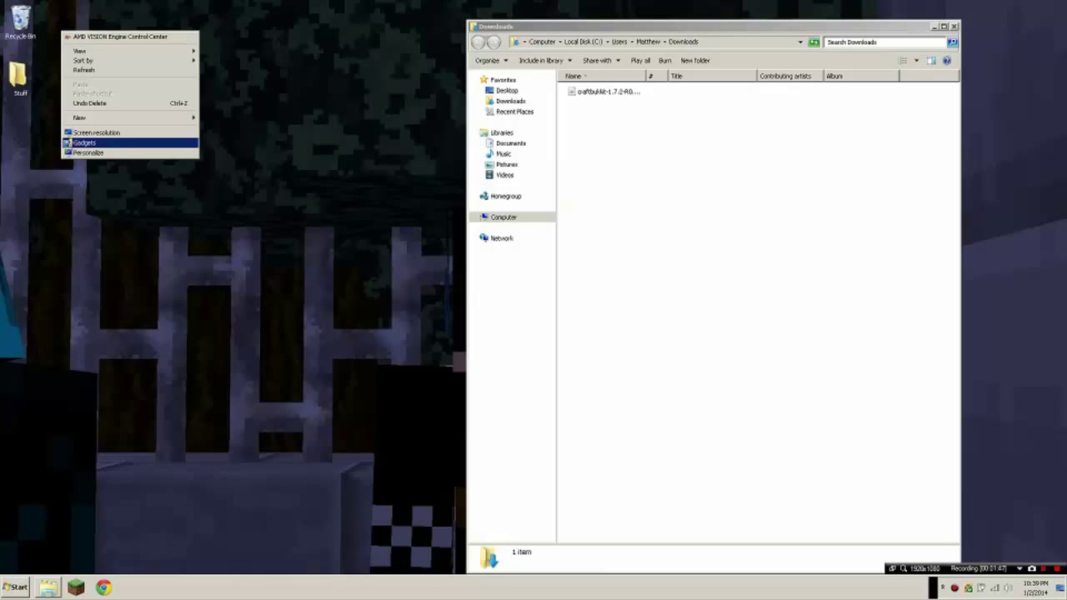
mouse_move(125, 118)
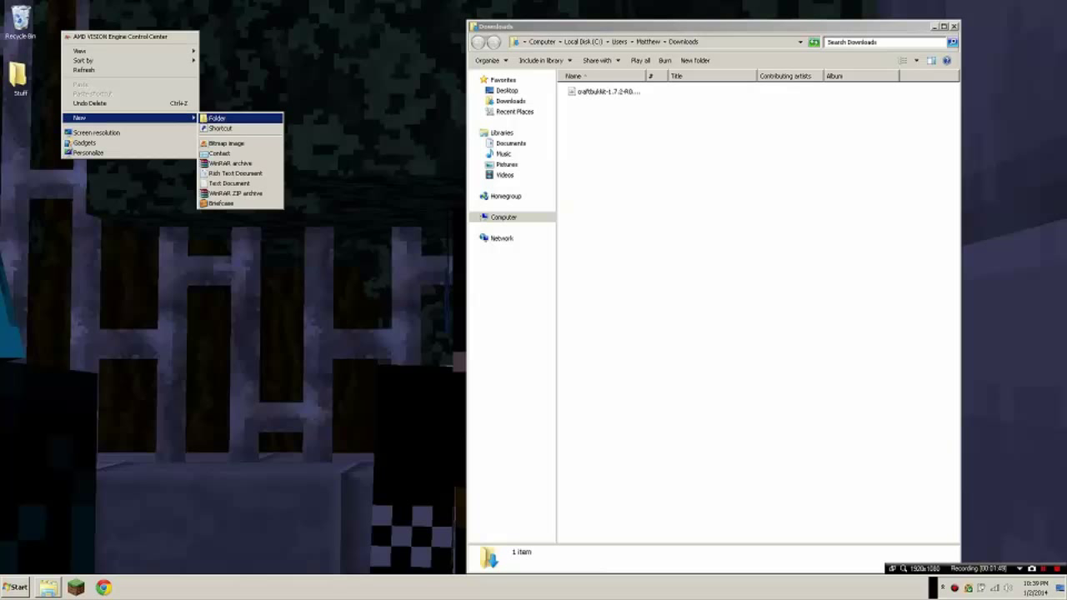
click(217, 118)
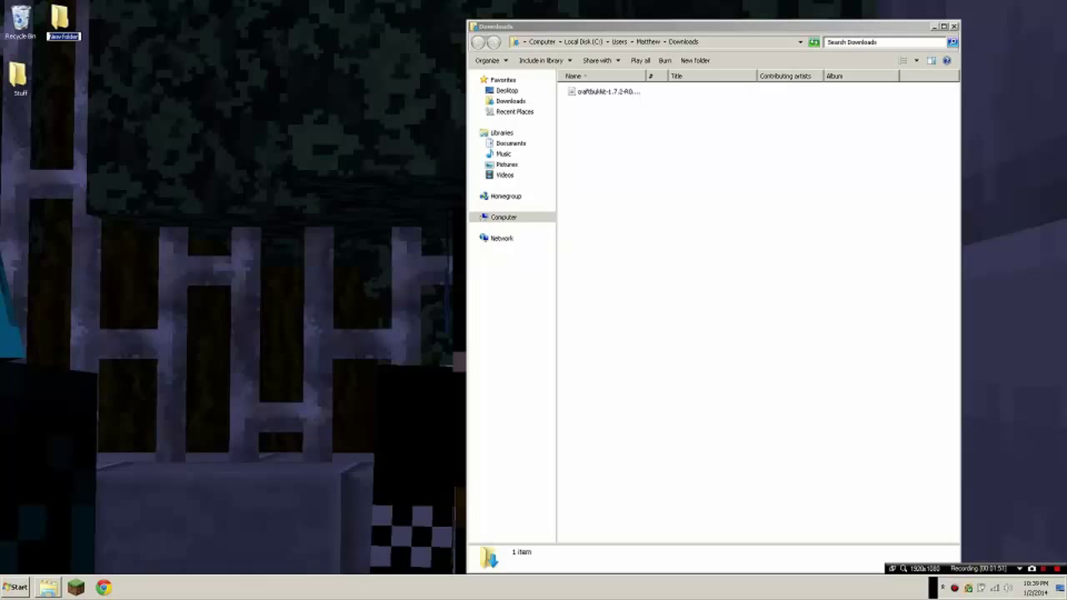
key(BackSpace)
text(Youtube)
key(Return)
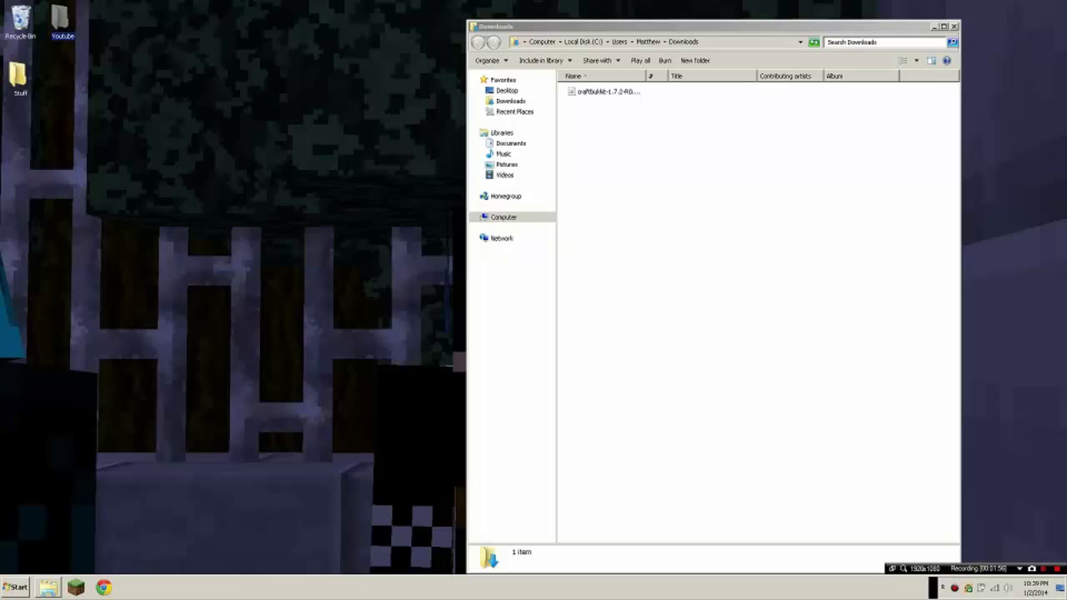
key(Return)
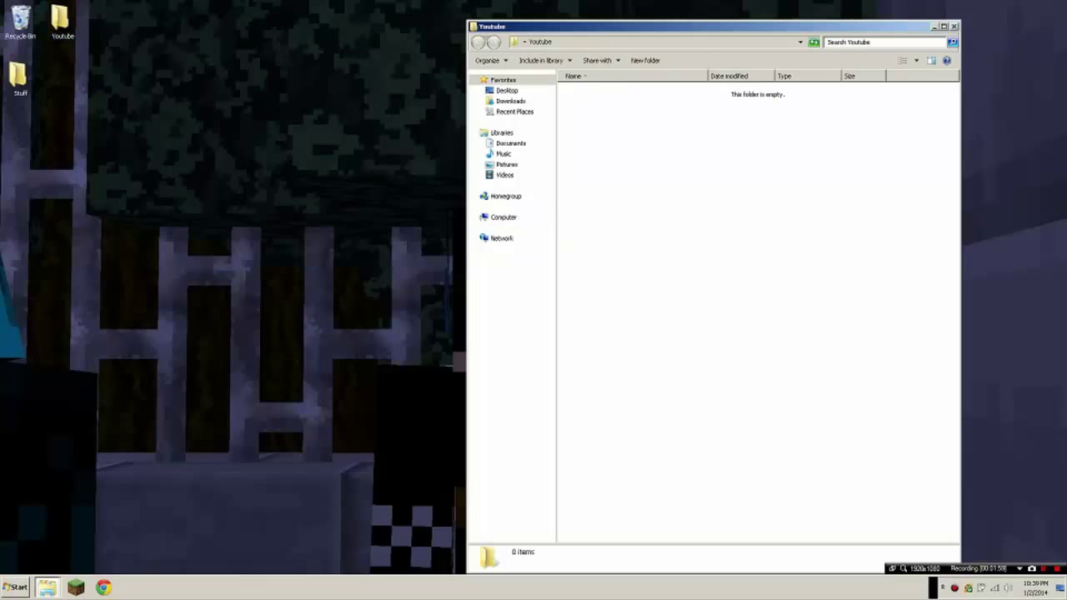
- Arrange the Youtube and Downloads folder windows side by side and move the CraftBukkit jar into the Youtube folder
drag(691, 27, 359, 15)
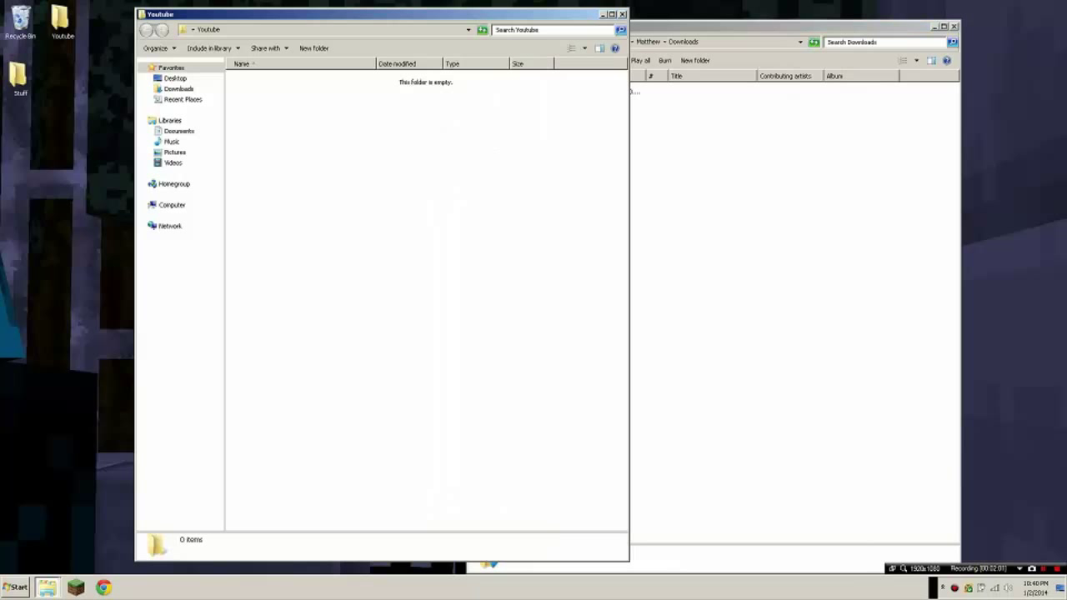
click(658, 26)
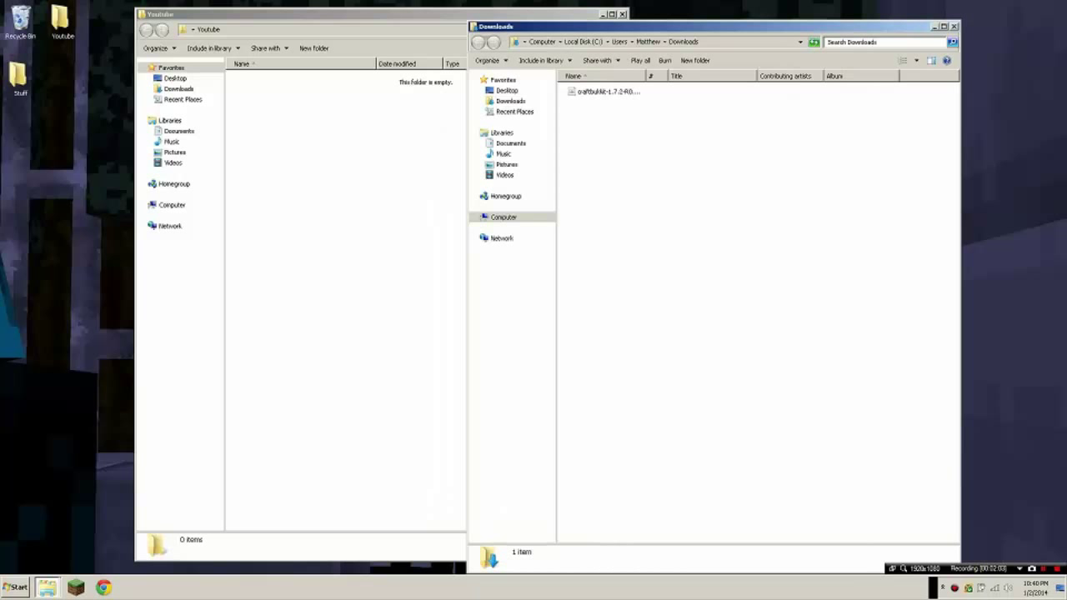
drag(608, 92, 358, 166)
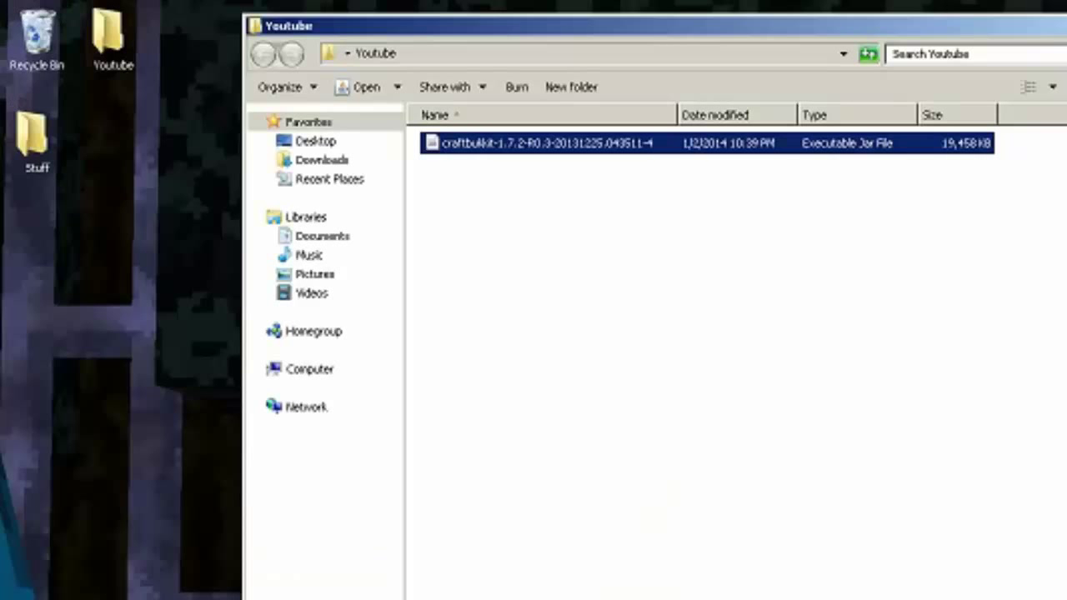
- Rename the jar file in the Youtube folder as craftbukkit
right_click(281, 81)
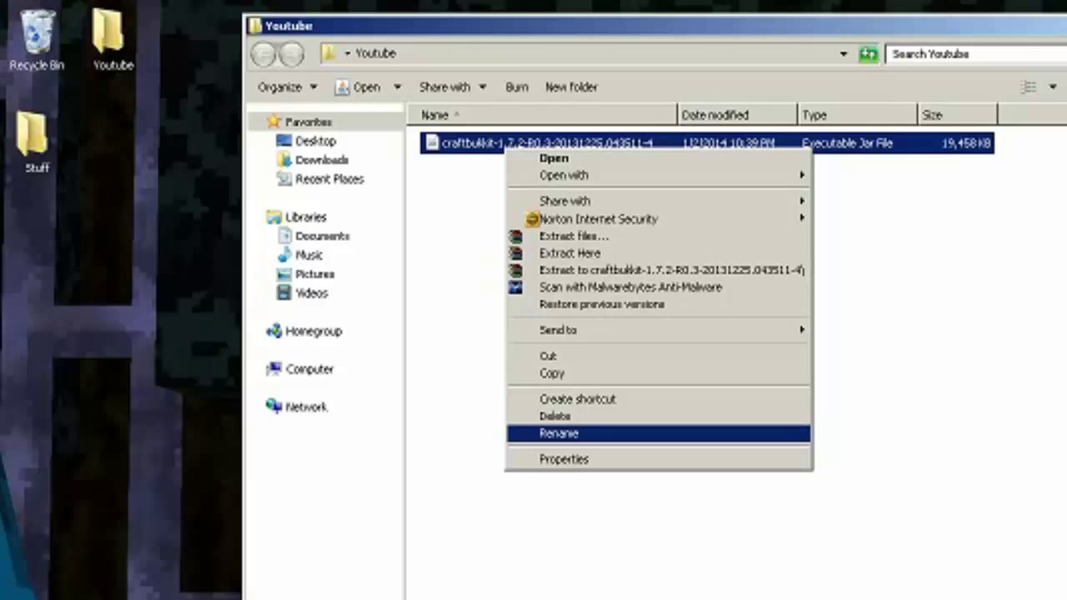
key(Return)
text(crat)
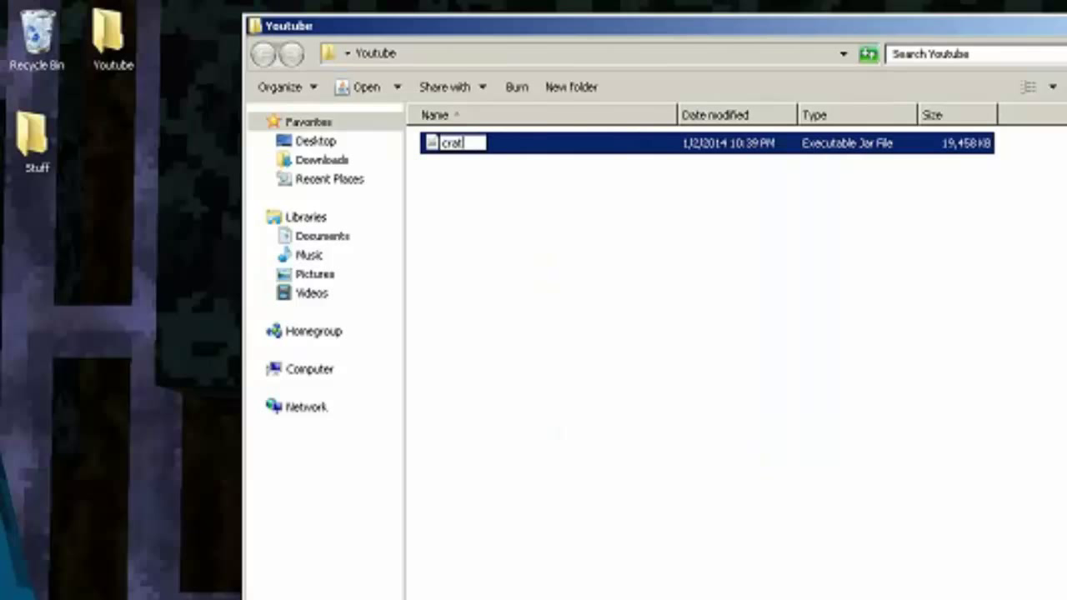
key(BackSpace)
text(ftbukkit)
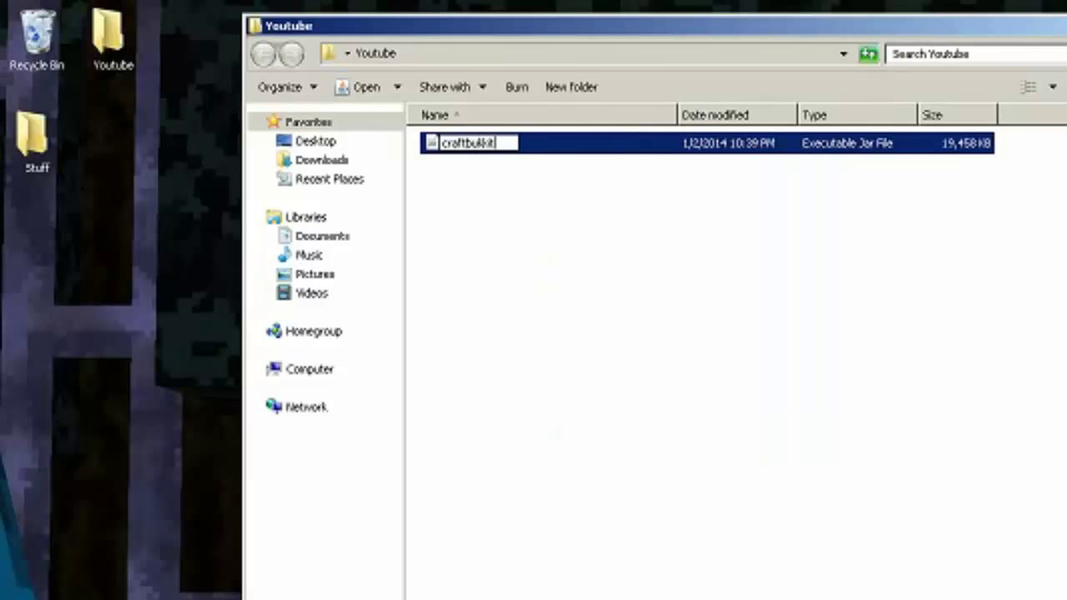
click(667, 300)
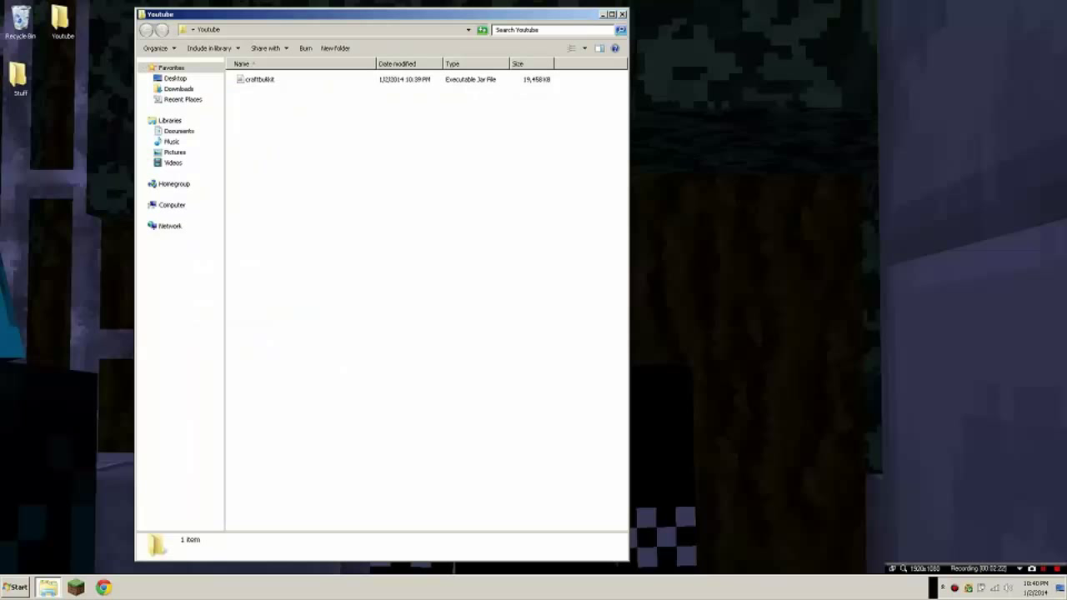
- Write a launch script in Notepad with the lines "java -Xmx3G -Xms2G -jar craftbukkit.jar nogui" and "pause"
click(15, 587)
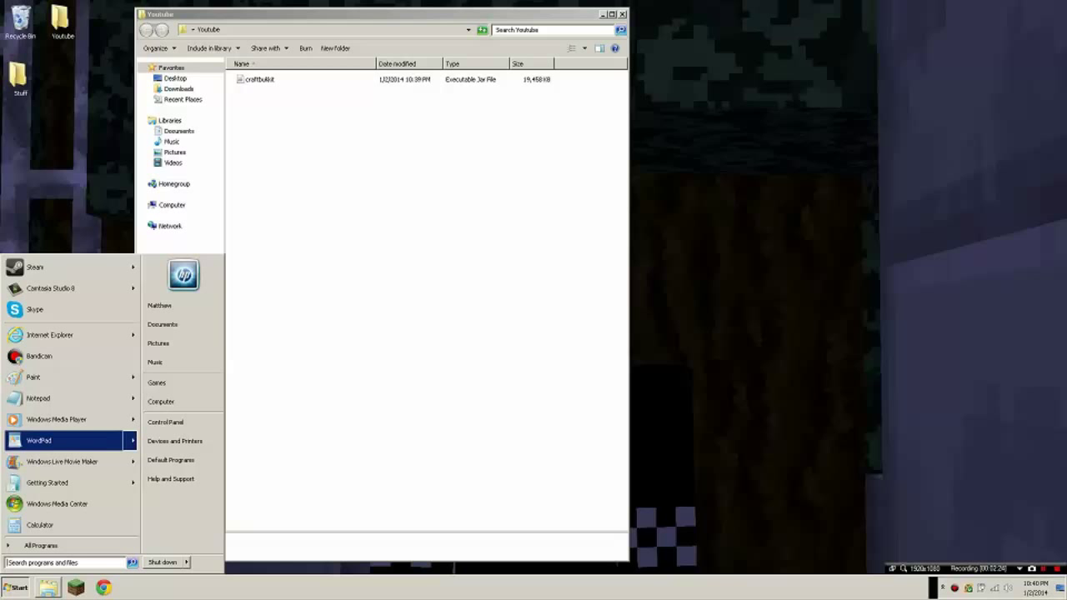
key(Return)
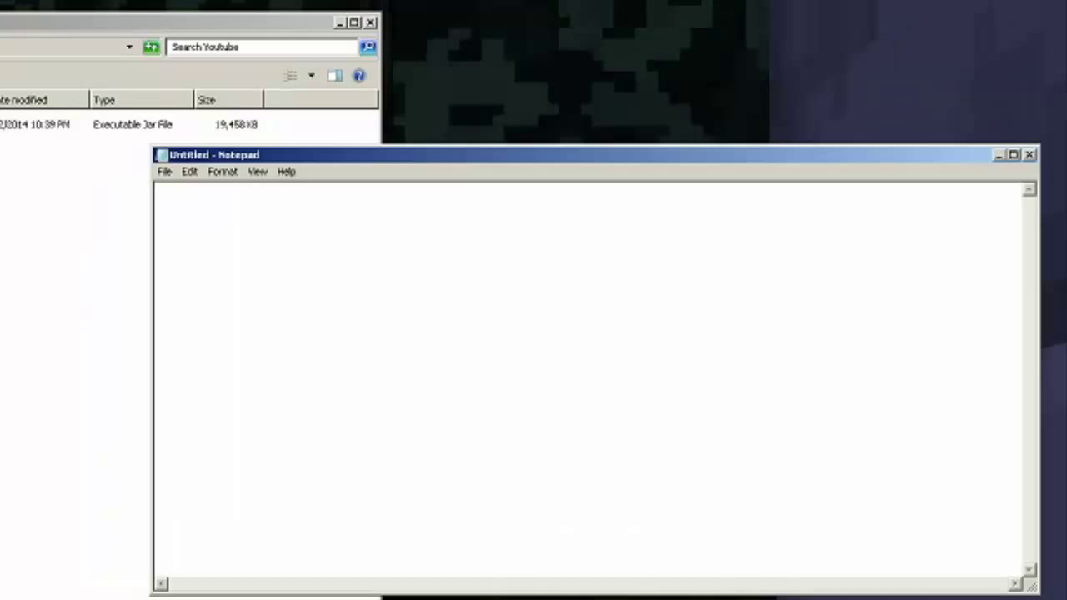
text(java -Xmx3G -Xms2G -jar craftbukkit.jar nogui pause)
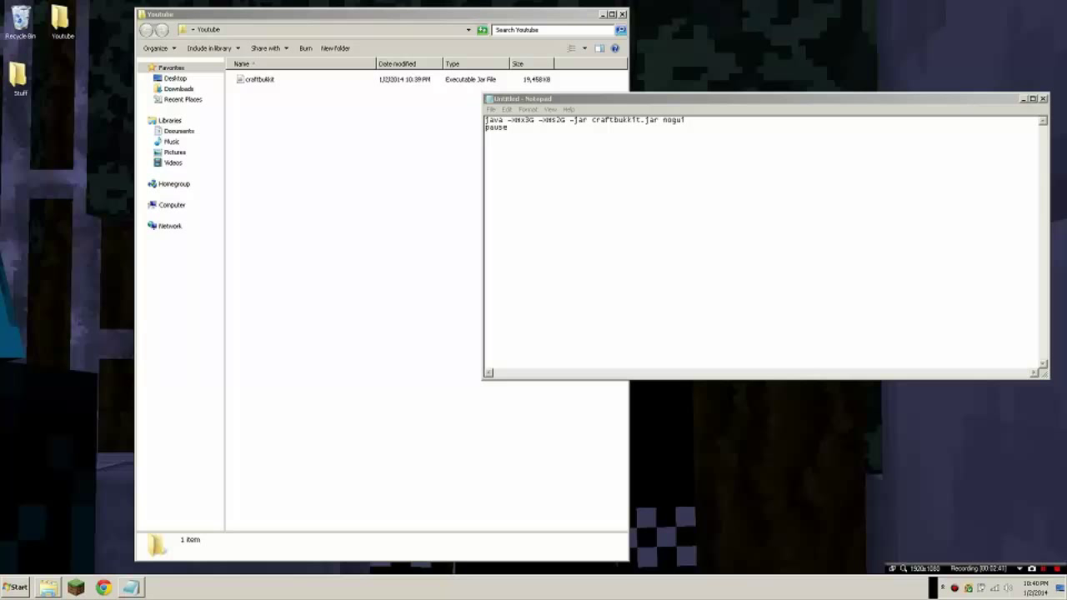
click(1043, 98)
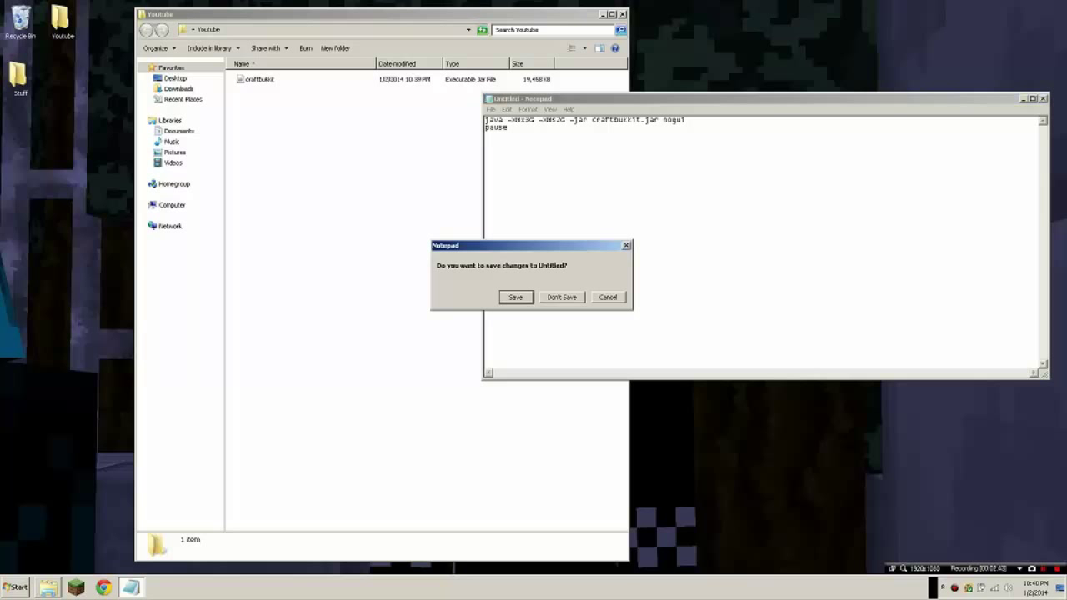
key(Escape)
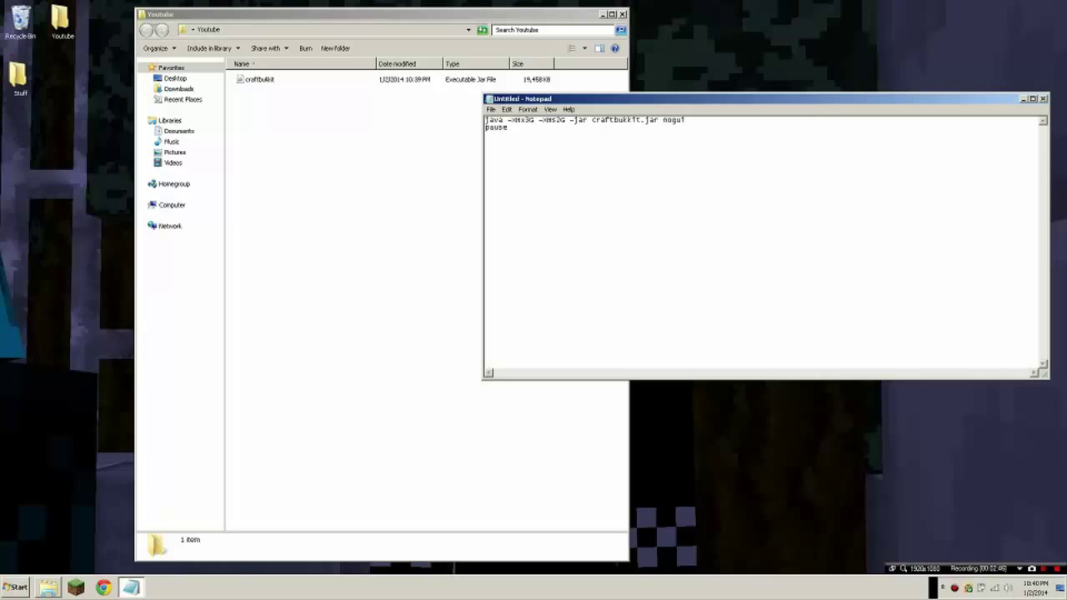
- Save the script as launch.bat in the Youtube folder on the desktop and close Notepad
key(ctrl+s)
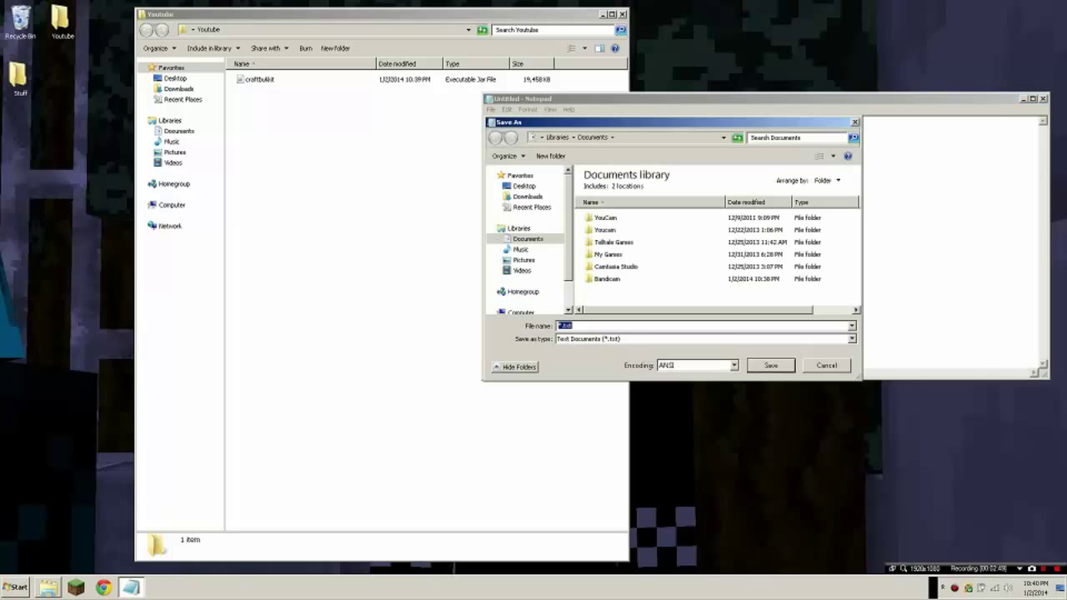
key(BackSpace)
text(launch)
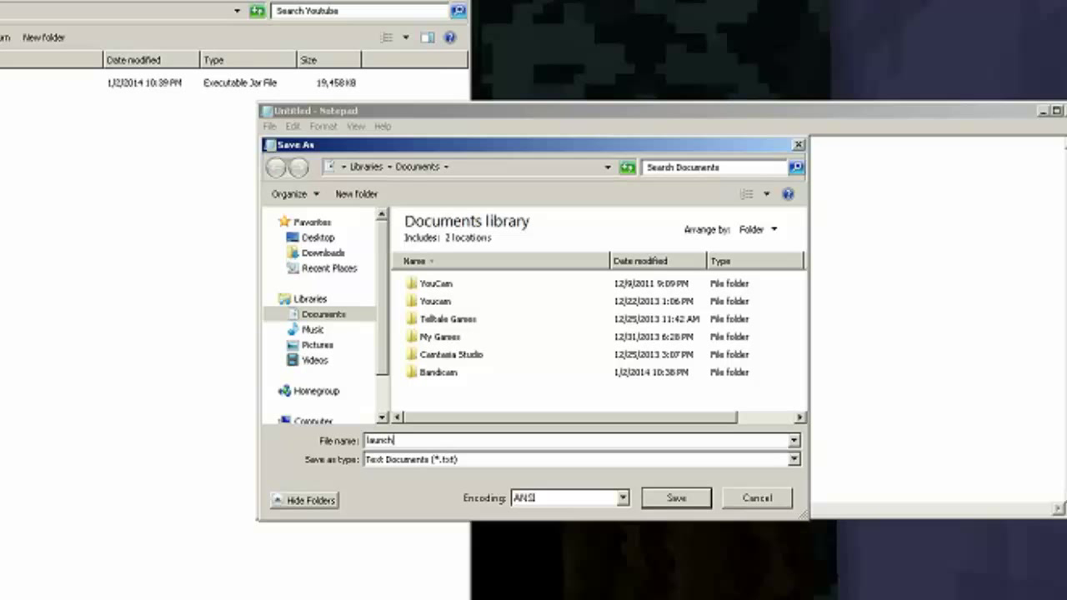
text(.bat)
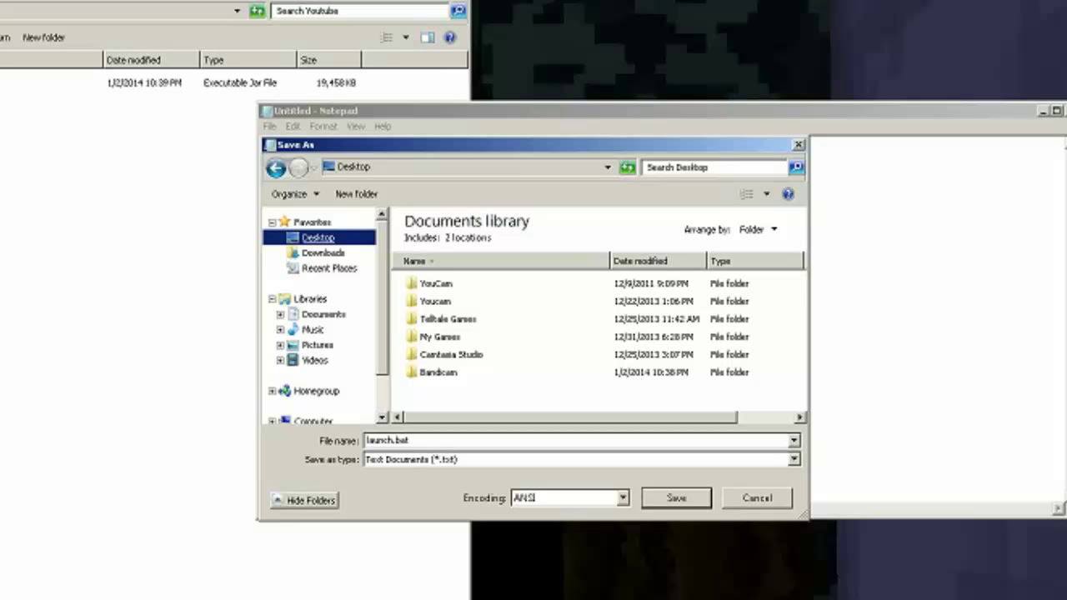
scroll(318, 238, down, 2)
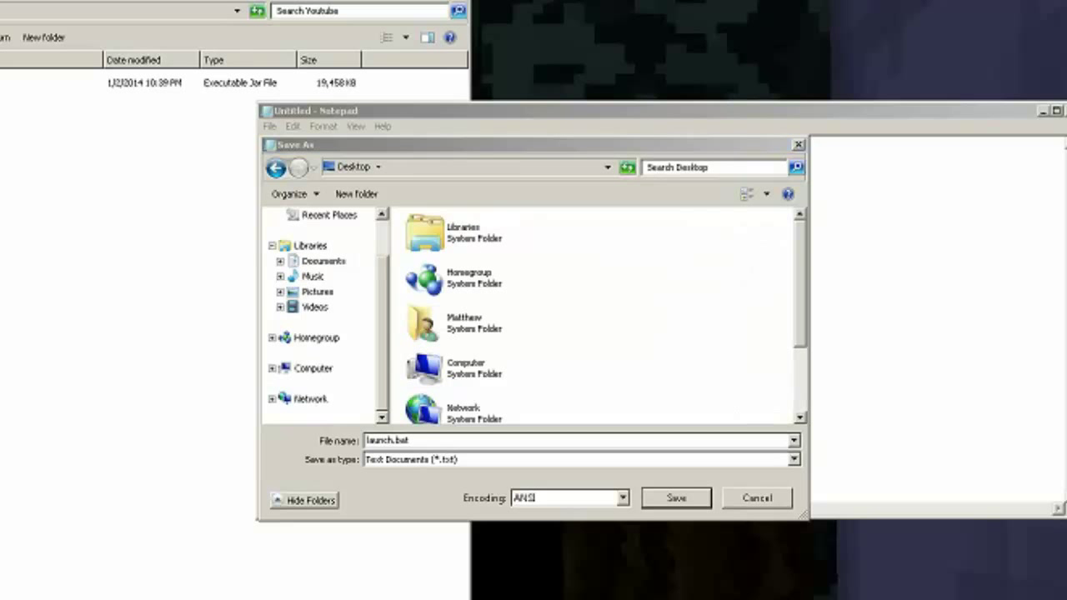
scroll(593, 317, down, 2)
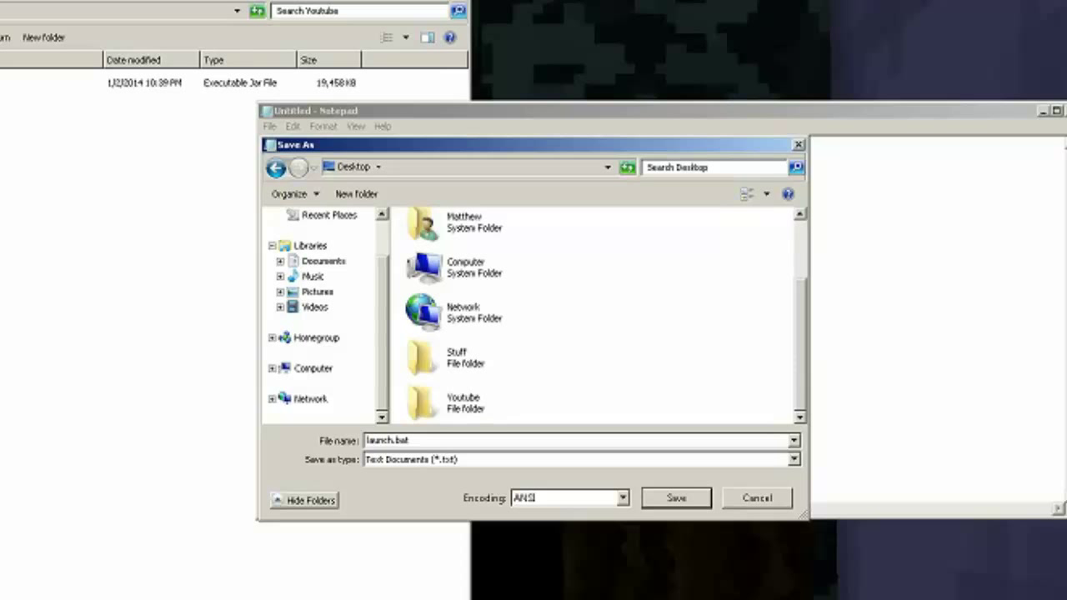
double_click(426, 402)
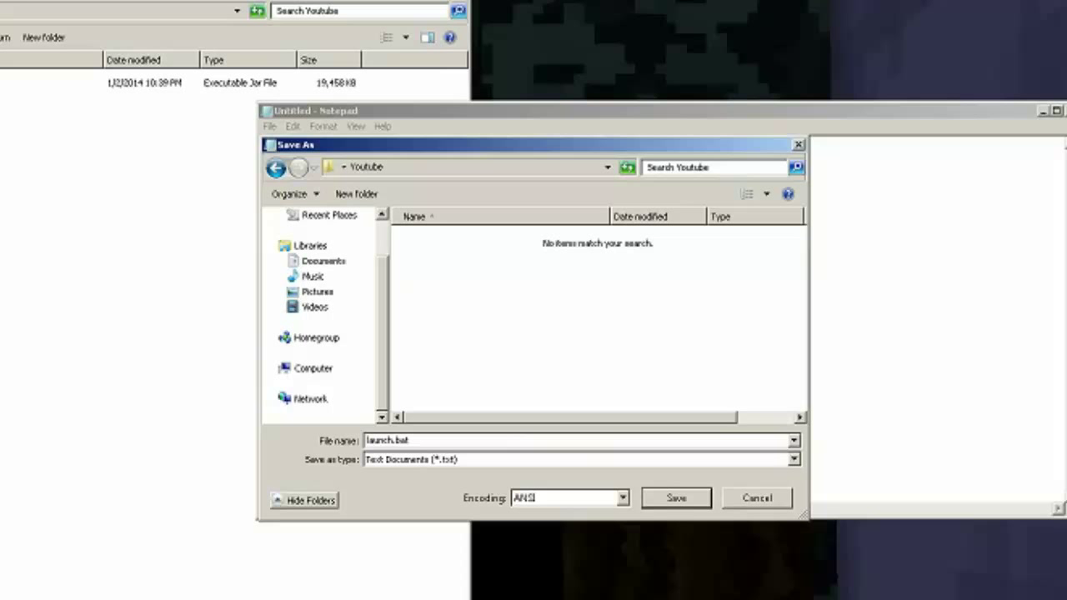
click(676, 498)
click(1043, 100)
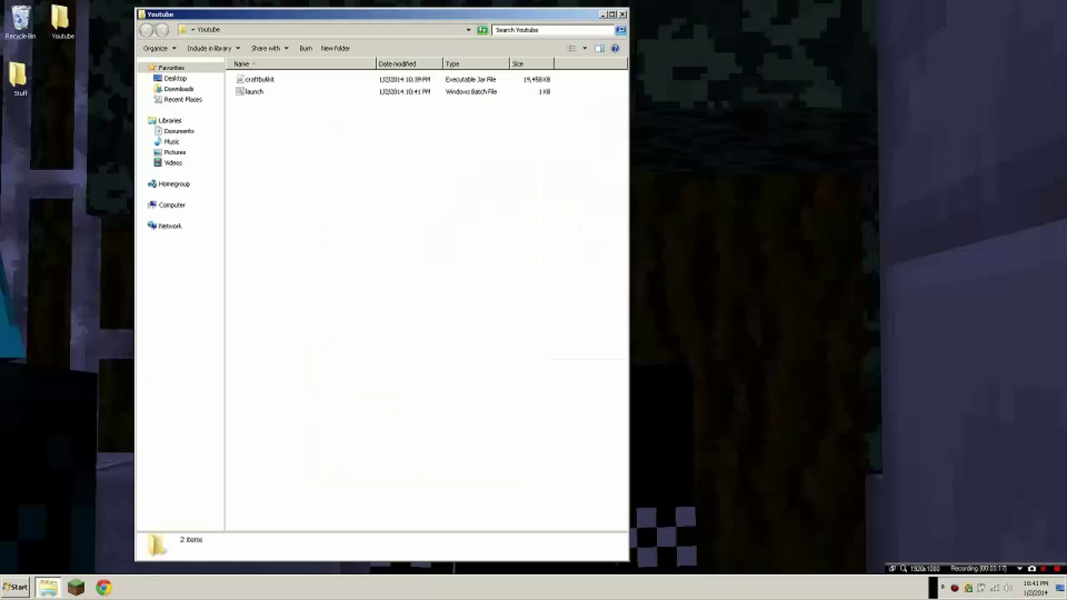
- Run the launch batch file in the Youtube folder and move the server console window aside
double_click(254, 92)
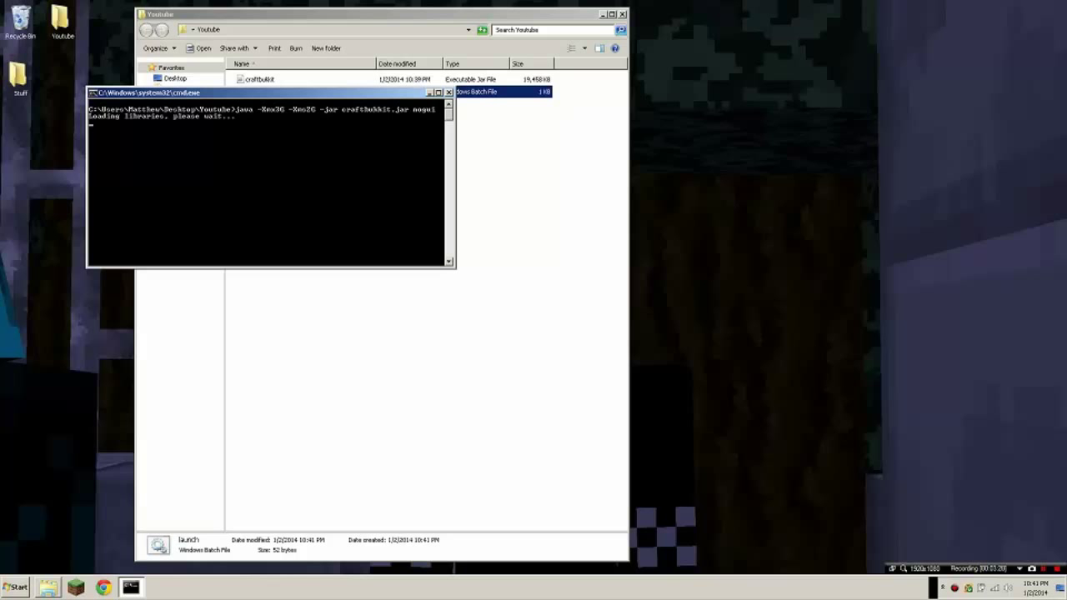
drag(250, 92, 577, 97)
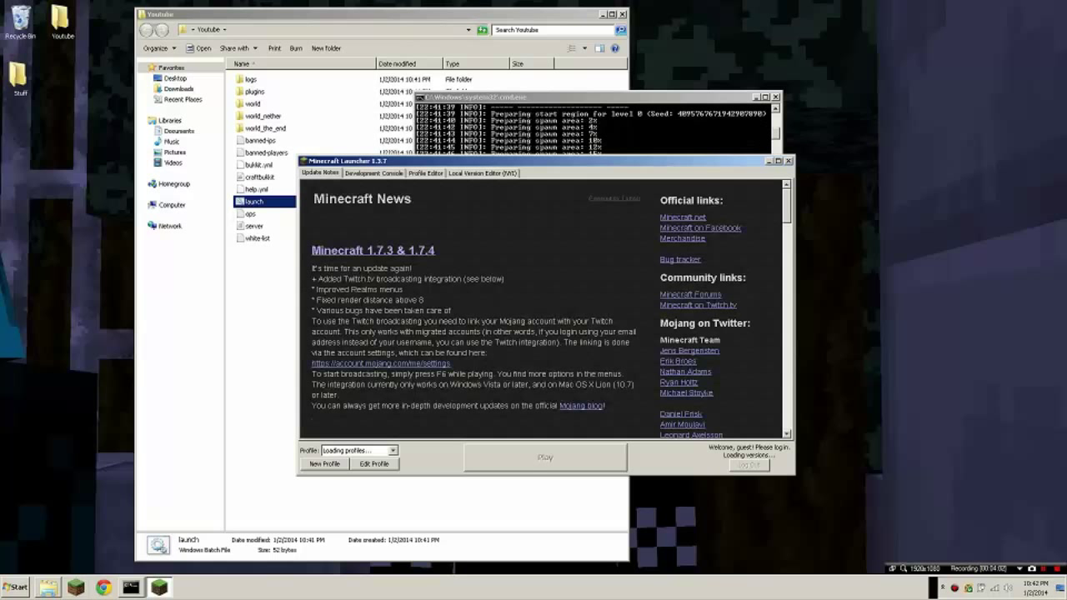
- Start Minecraft with the OptiFine profile from the Minecraft Launcher and open the multiplayer Direct Connect screen
click(545, 456)
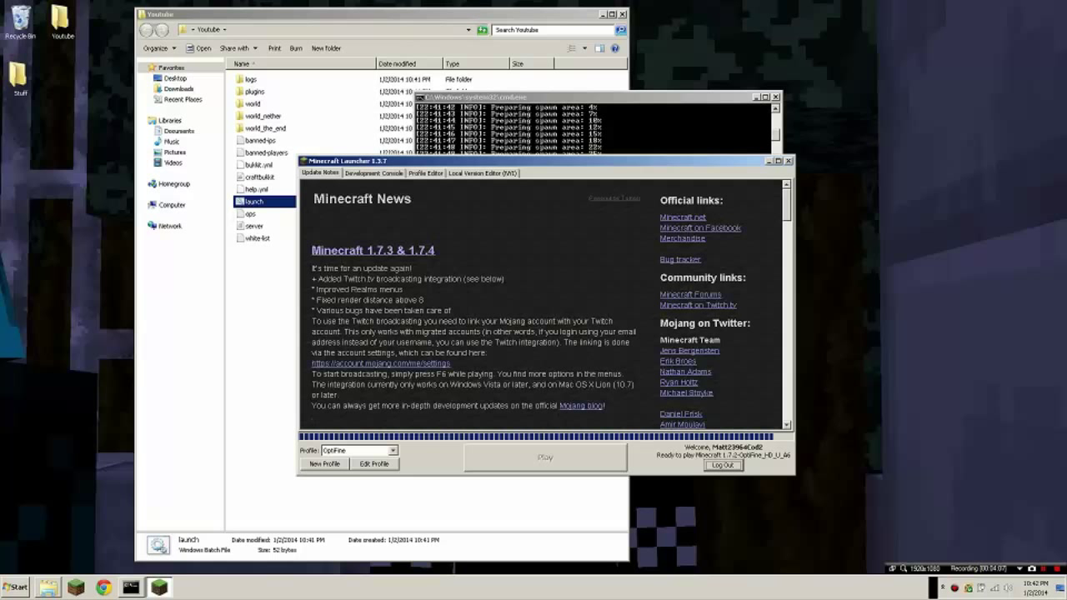
key(alt+Tab)
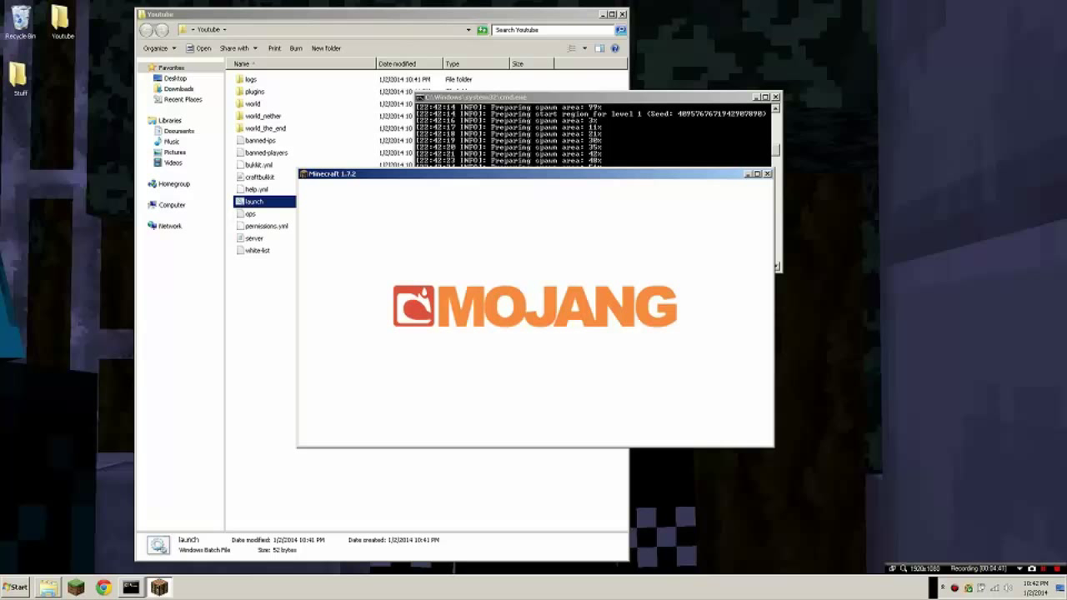
key(alt+Tab)
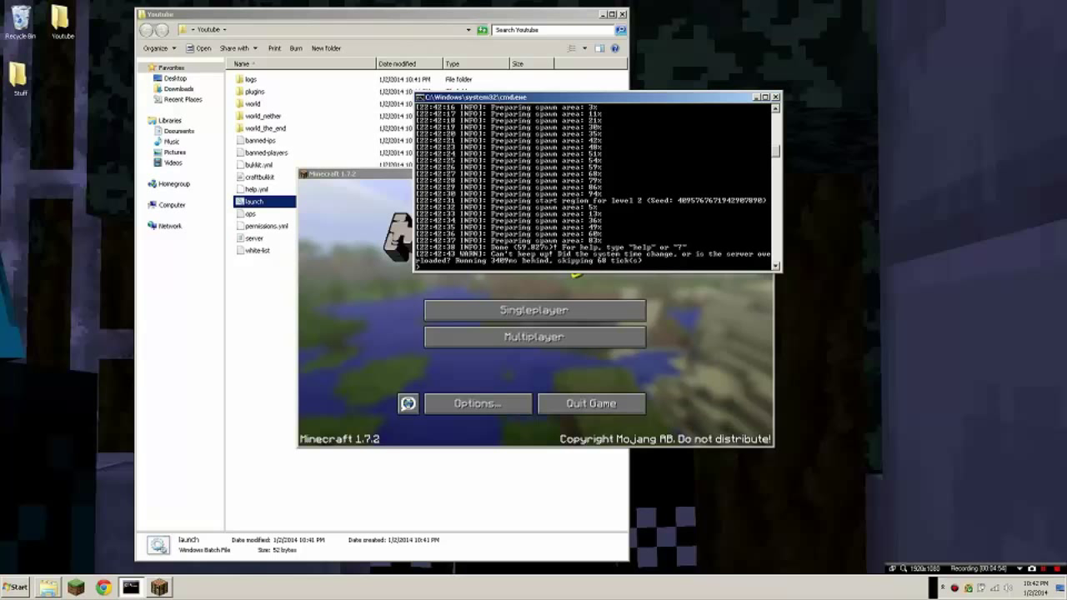
click(535, 337)
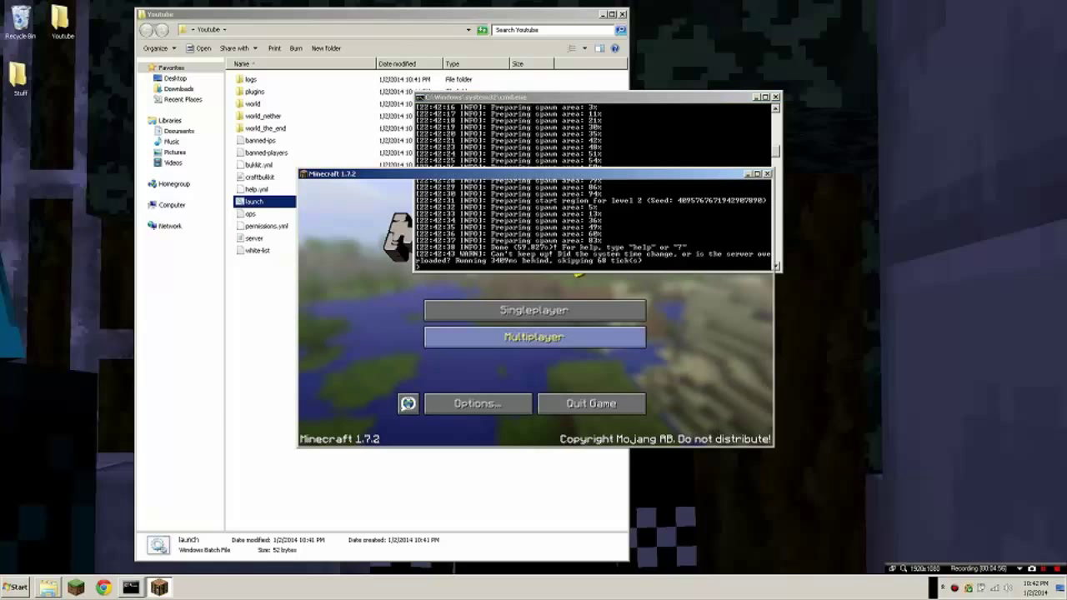
click(533, 337)
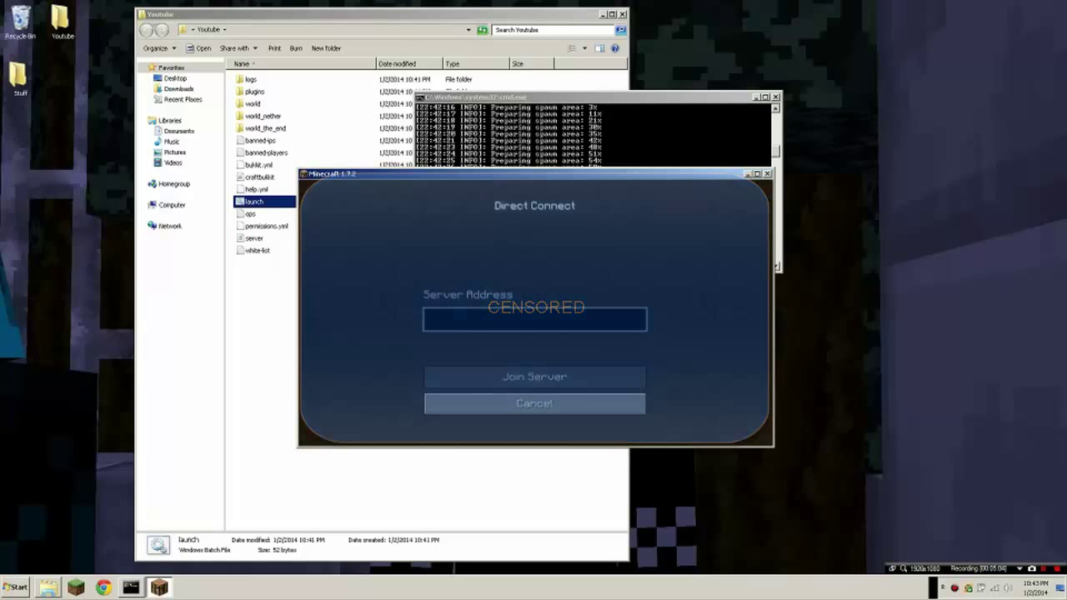
key(ctrl+v)
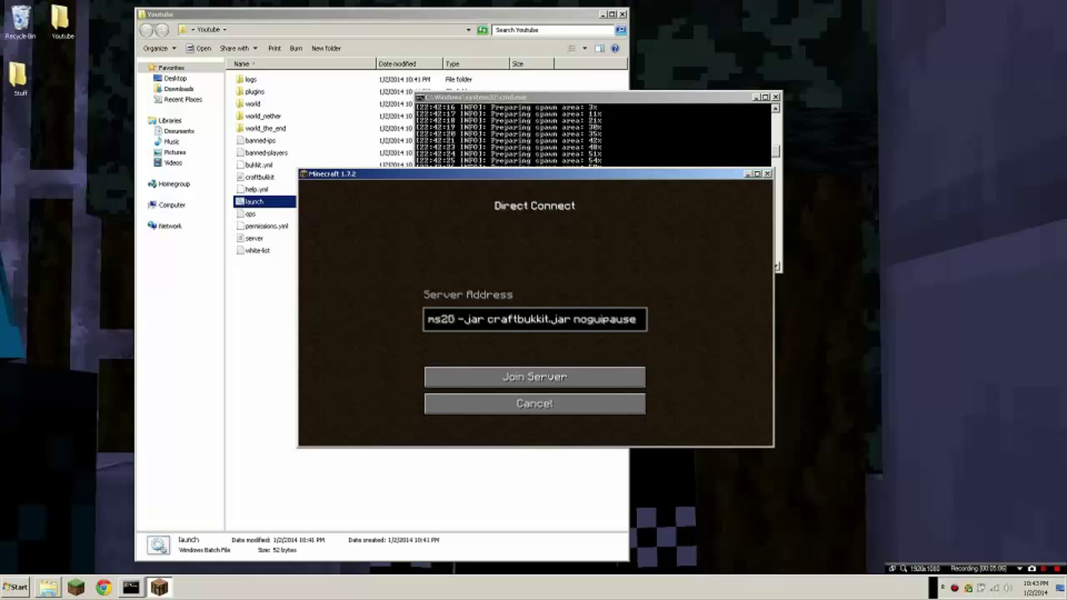
key(BackSpace)
key(BackSpace)
key(BackSpace)
key(BackSpace)
key(BackSpace)
key(BackSpace)
key(BackSpace)
key(BackSpace)
key(BackSpace)
key(BackSpace)
key(BackSpace)
key(BackSpace)
key(BackSpace)
key(BackSpace)
key(BackSpace)
key(BackSpace)
key(BackSpace)
key(BackSpace)
key(BackSpace)
key(BackSpace)
key(BackSpace)
key(BackSpace)
key(BackSpace)
key(BackSpace)
key(BackSpace)
key(BackSpace)
key(BackSpace)
key(BackSpace)
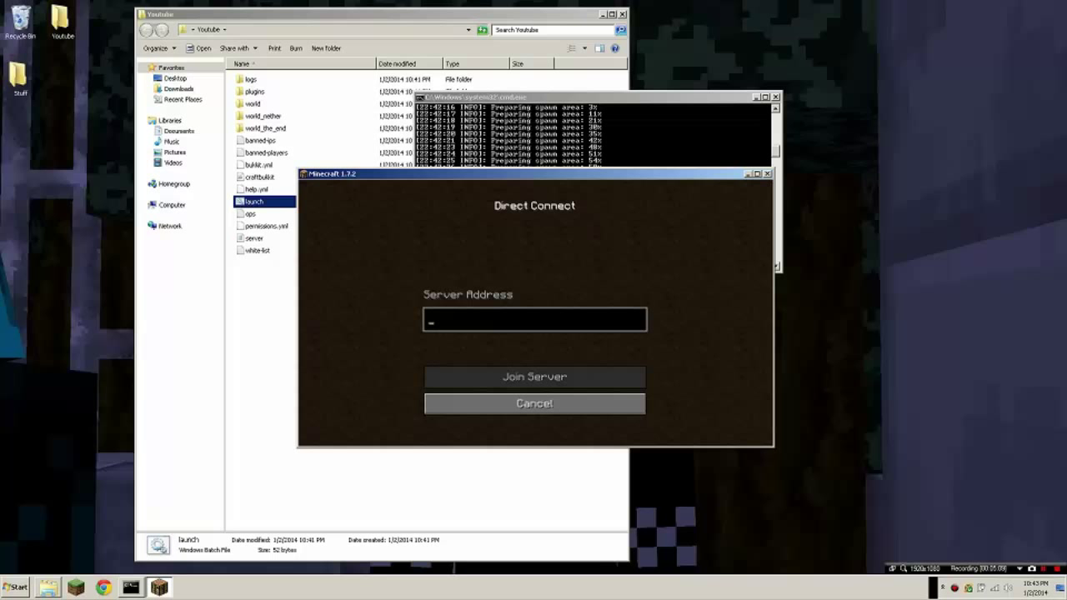
- Join the server at the address localhost through Direct Connect
text(localhost)
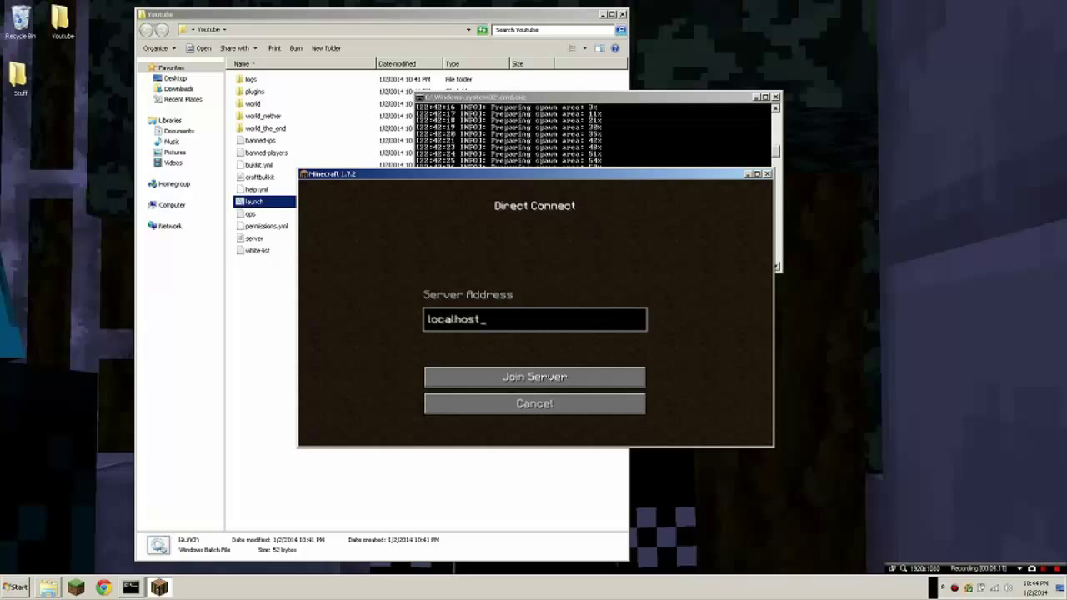
key(Return)
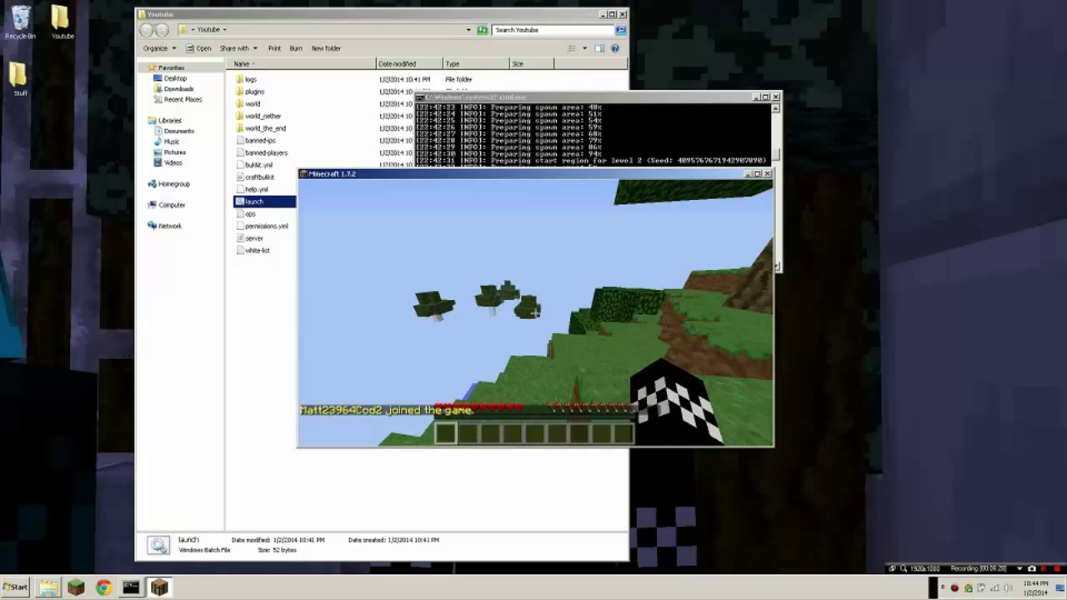
- Walk around the spawn area to test the server, check the inventory and quit Minecraft to return to the Youtube folder
click(535, 313)
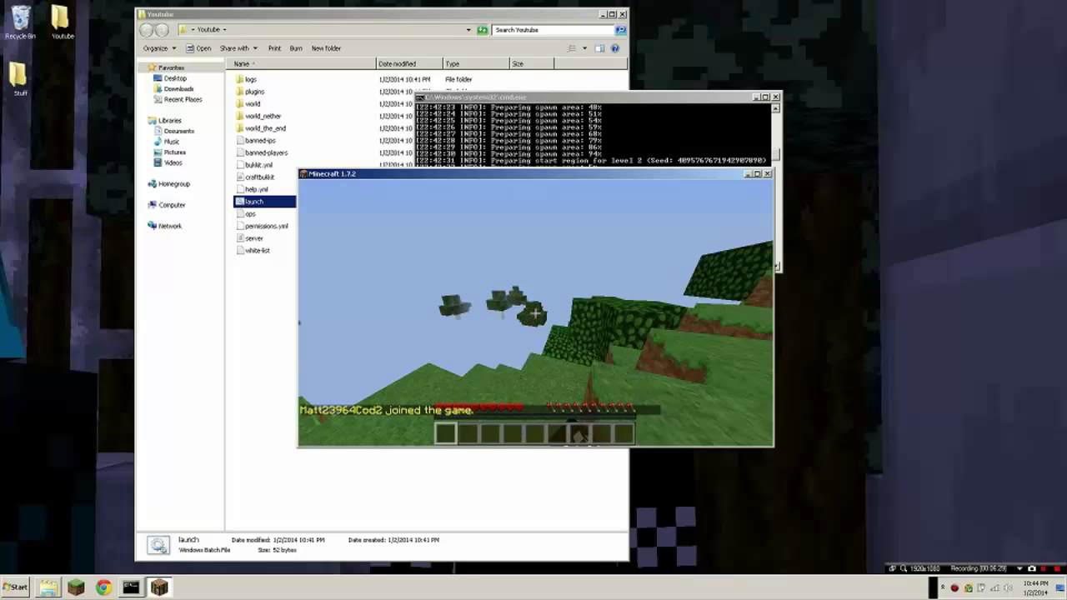
click(535, 313)
click(536, 314)
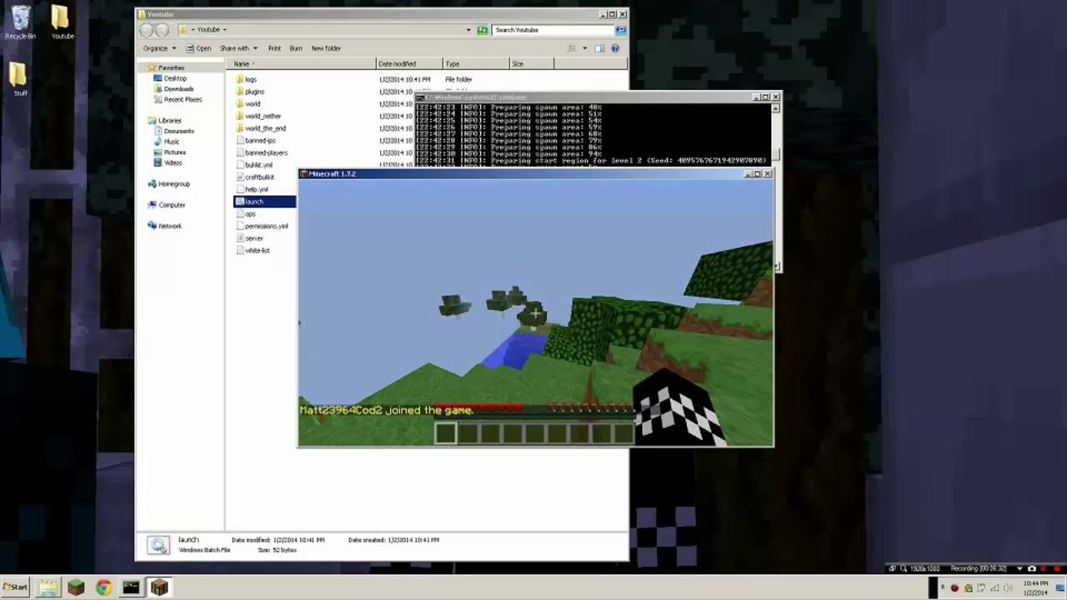
key(w)
click(536, 314)
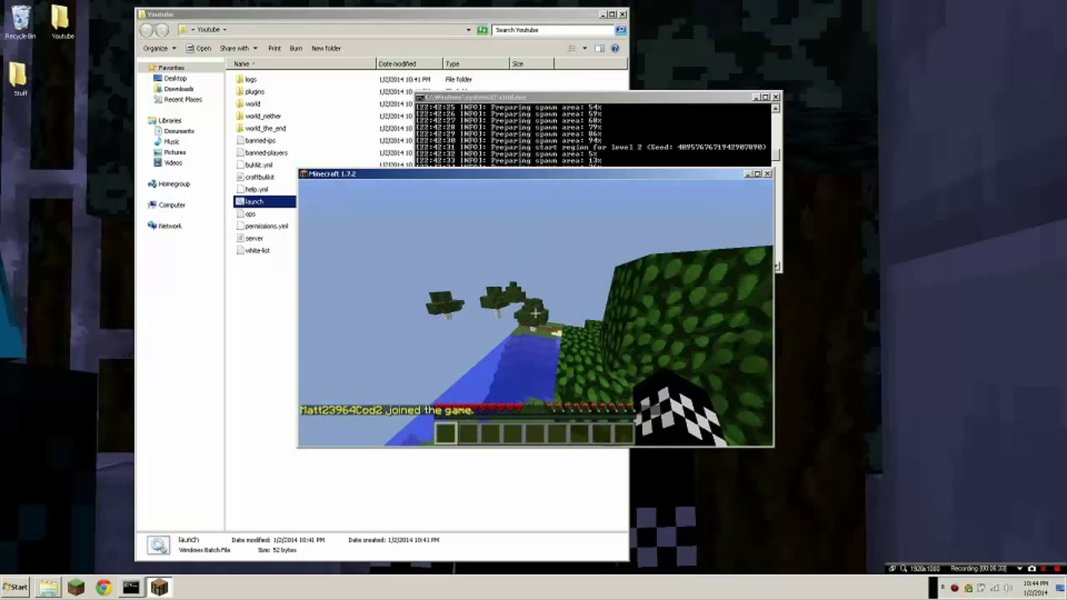
key(e)
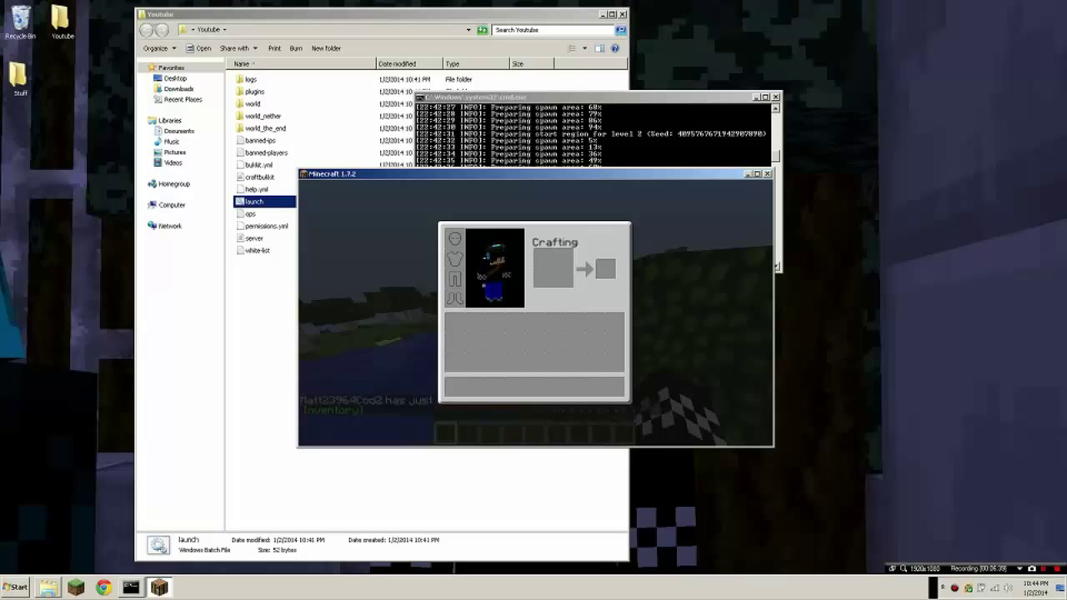
key(alt+F4)
click(367, 358)
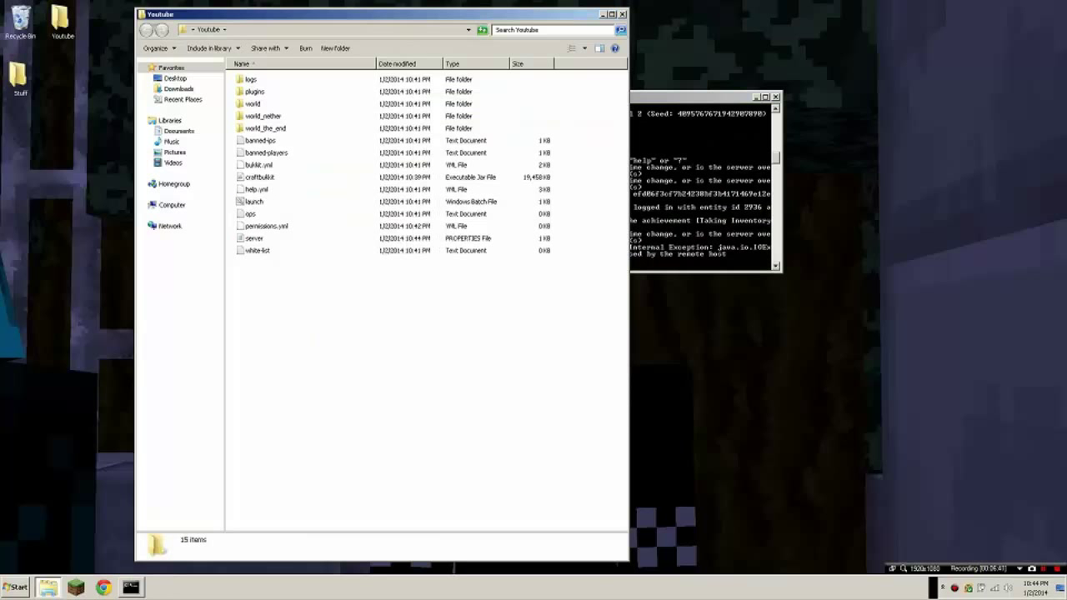
- Try choosing Notepad as the default program for the server PROPERTIES file, and dismiss its file properties
click(254, 238)
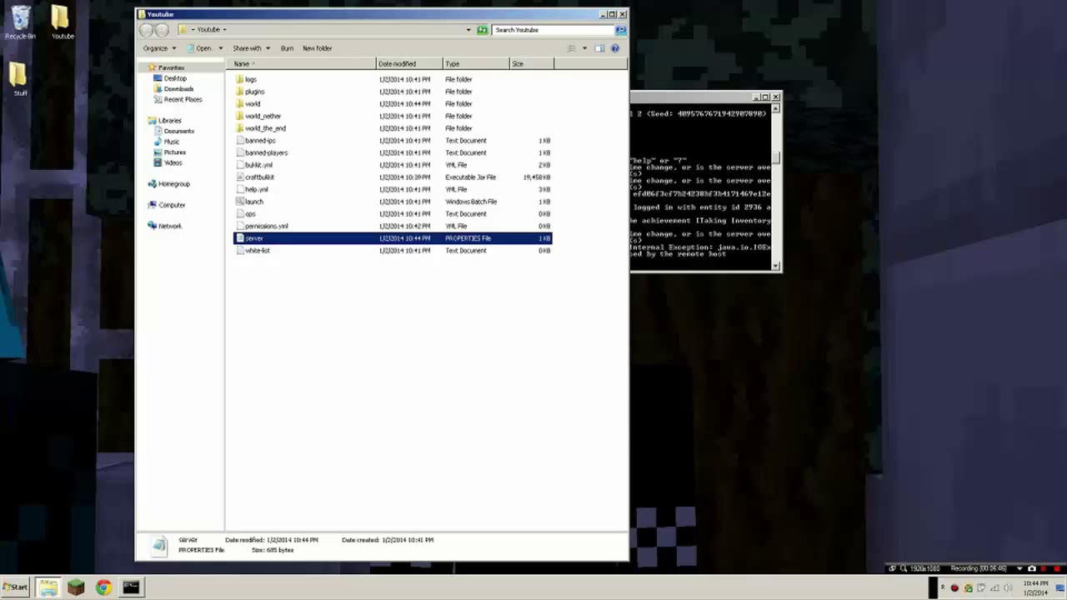
right_click(251, 239)
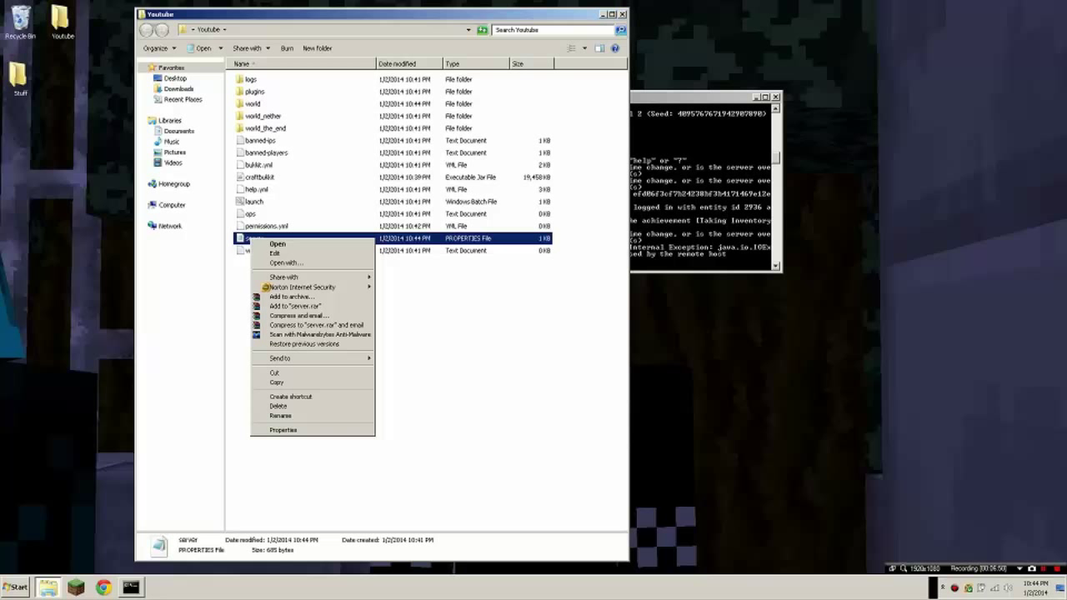
click(283, 430)
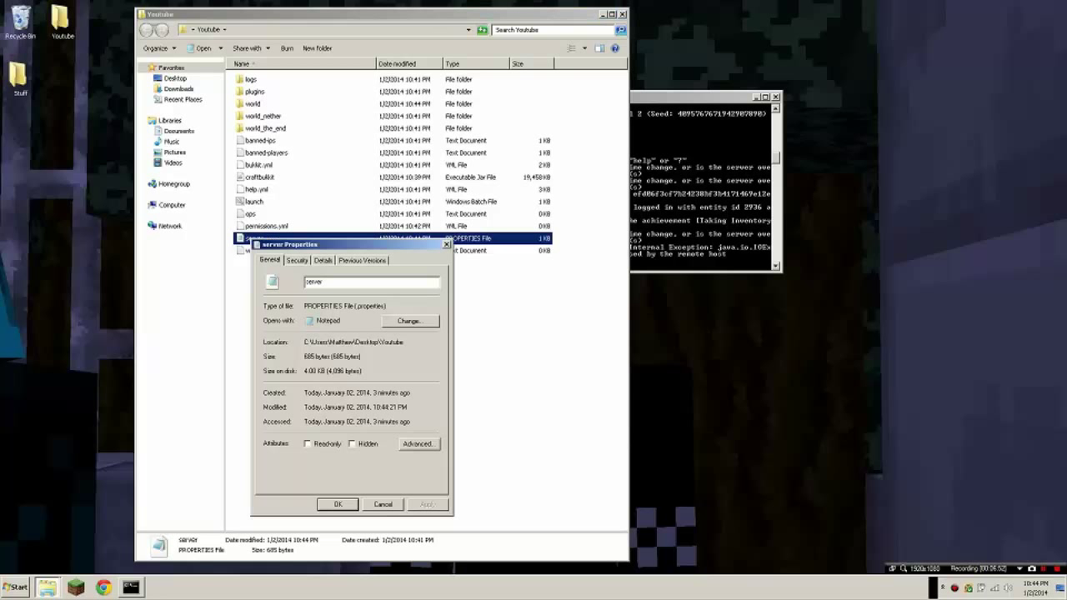
click(410, 321)
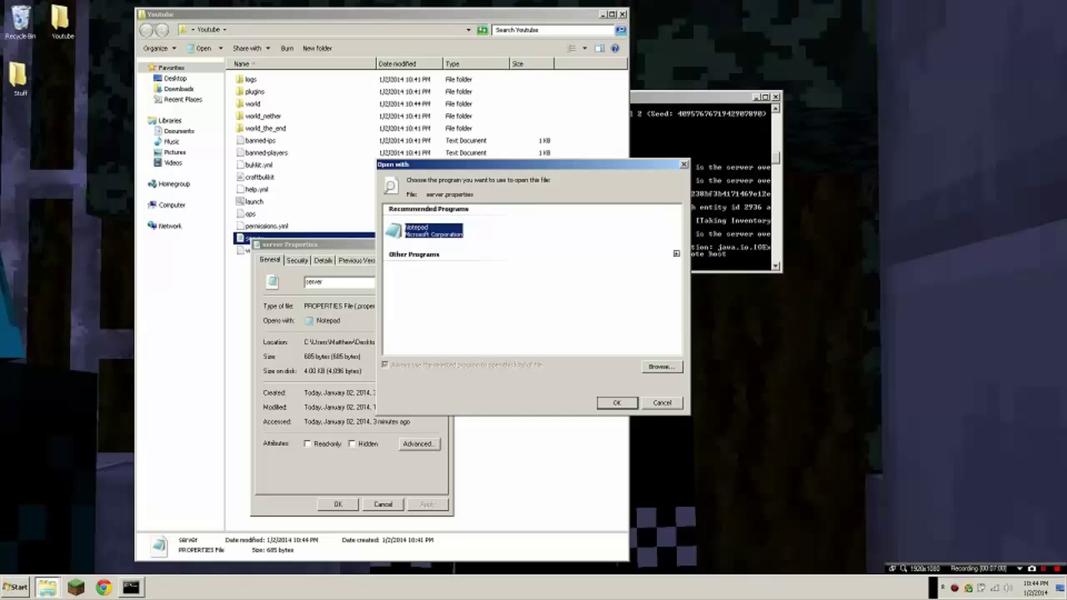
click(617, 403)
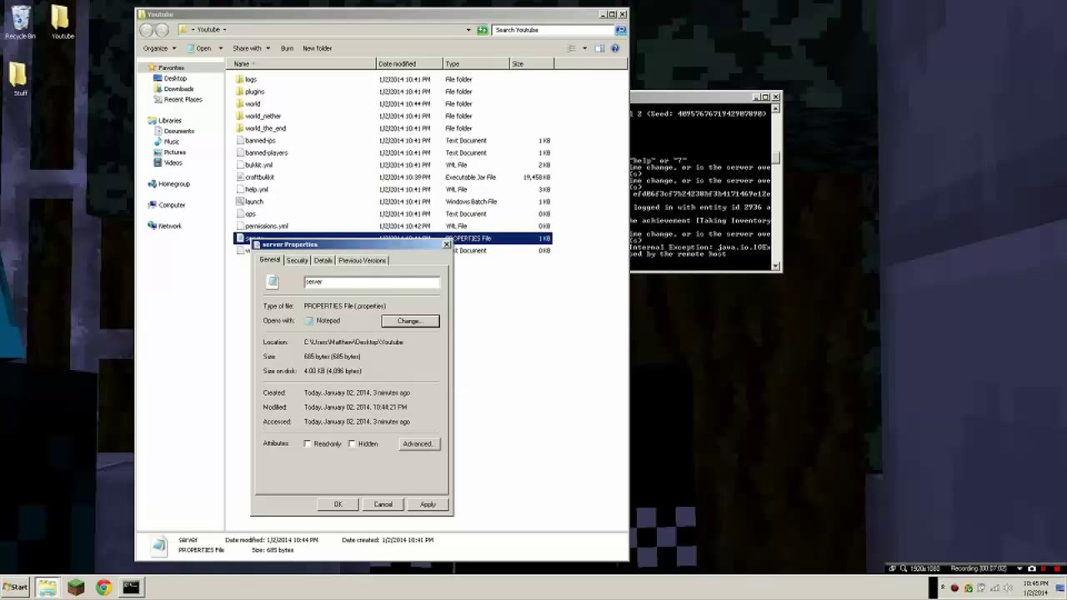
click(383, 504)
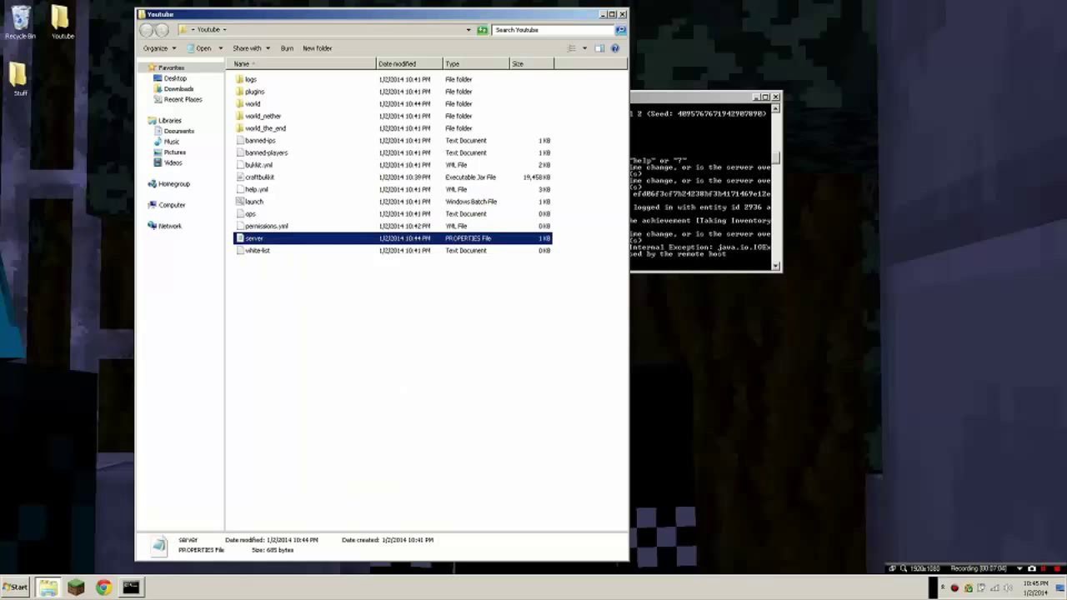
- Open the server PROPERTIES file in Notepad and review its settings from generator-settings to max-players
click(258, 251)
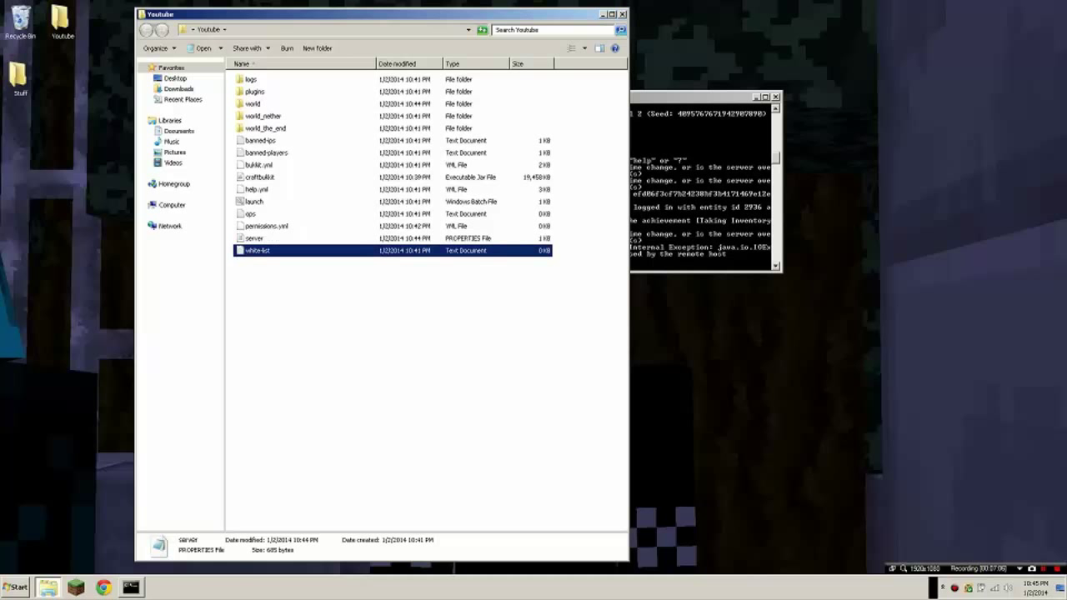
click(254, 239)
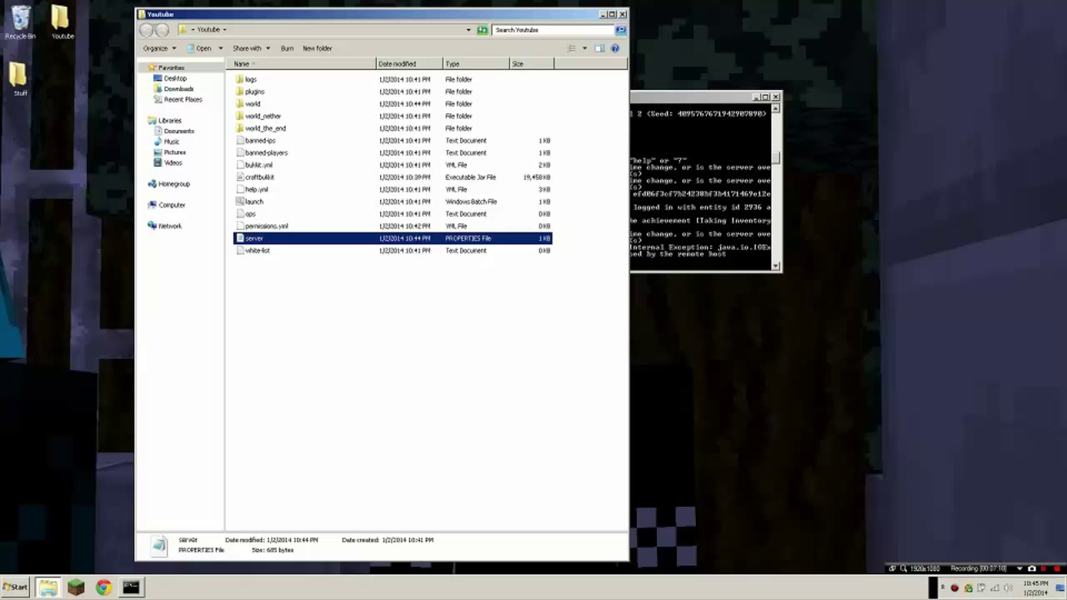
key(Return)
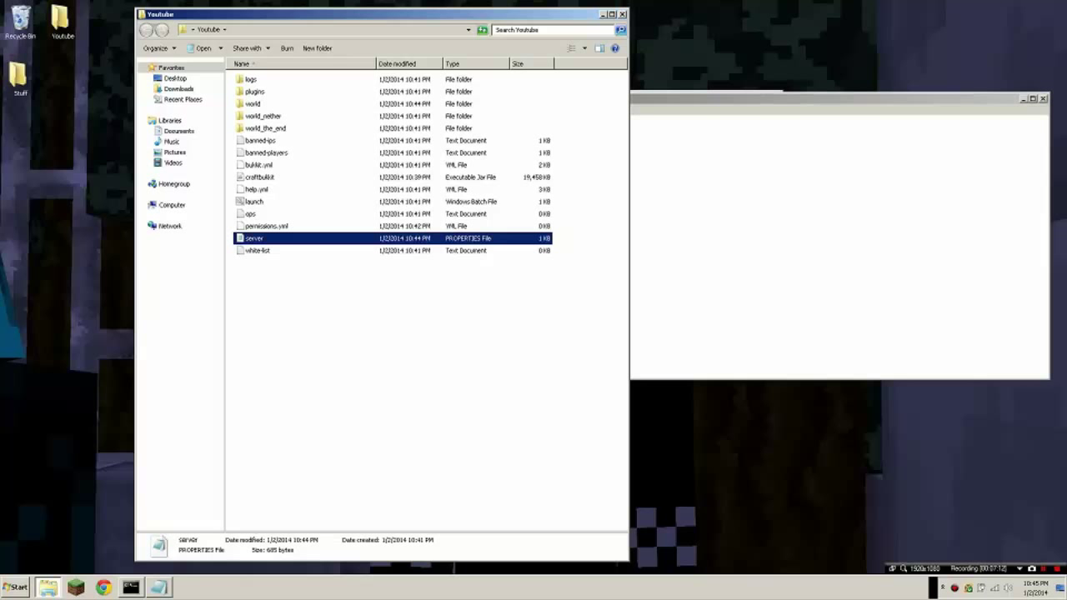
drag(550, 323, 502, 134)
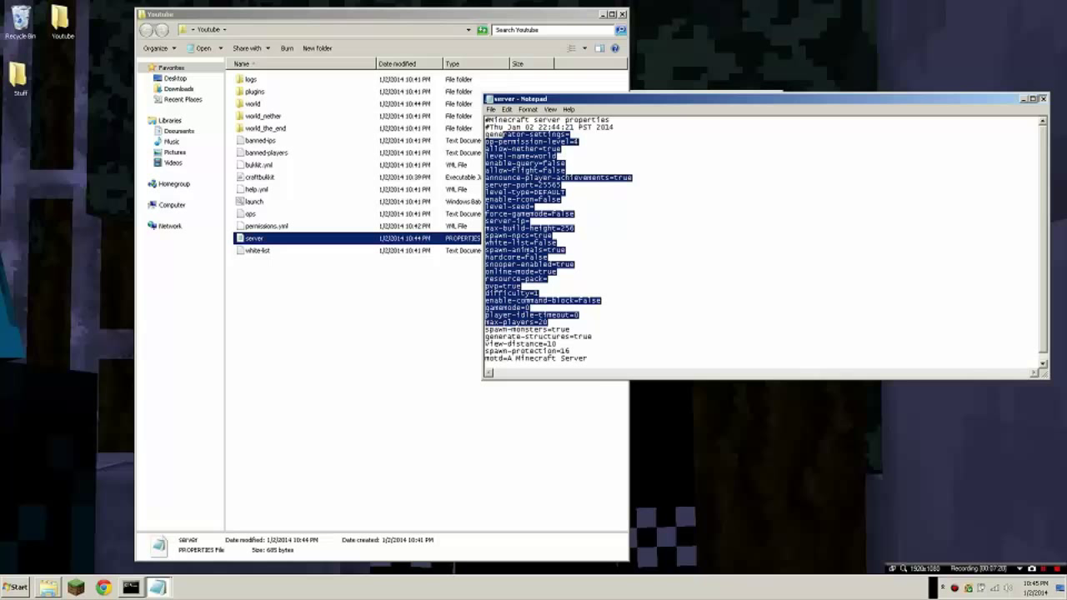
click(1043, 99)
click(252, 79)
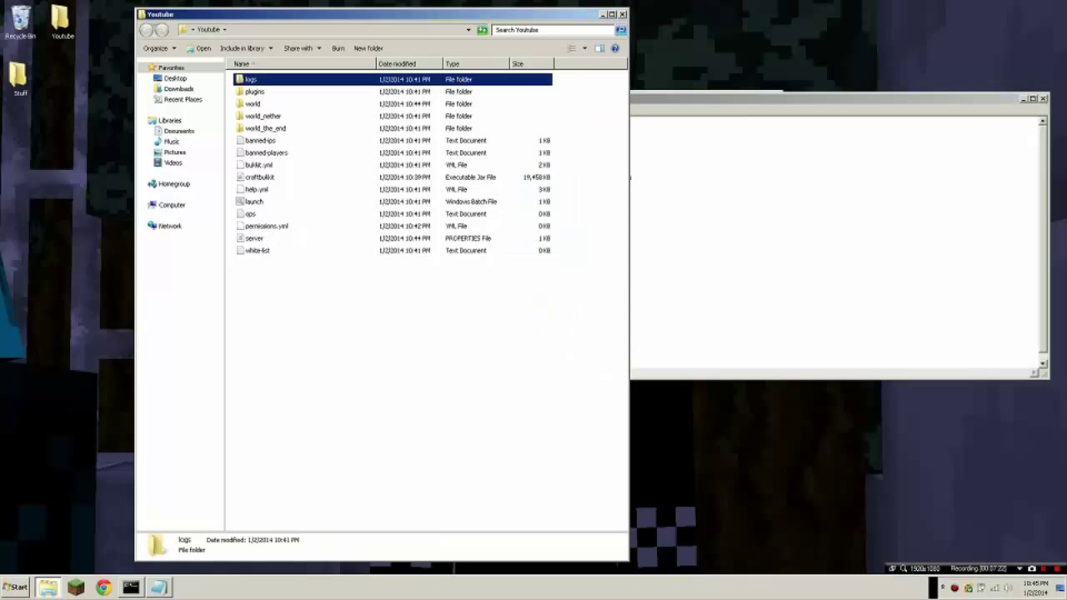
click(255, 91)
click(721, 287)
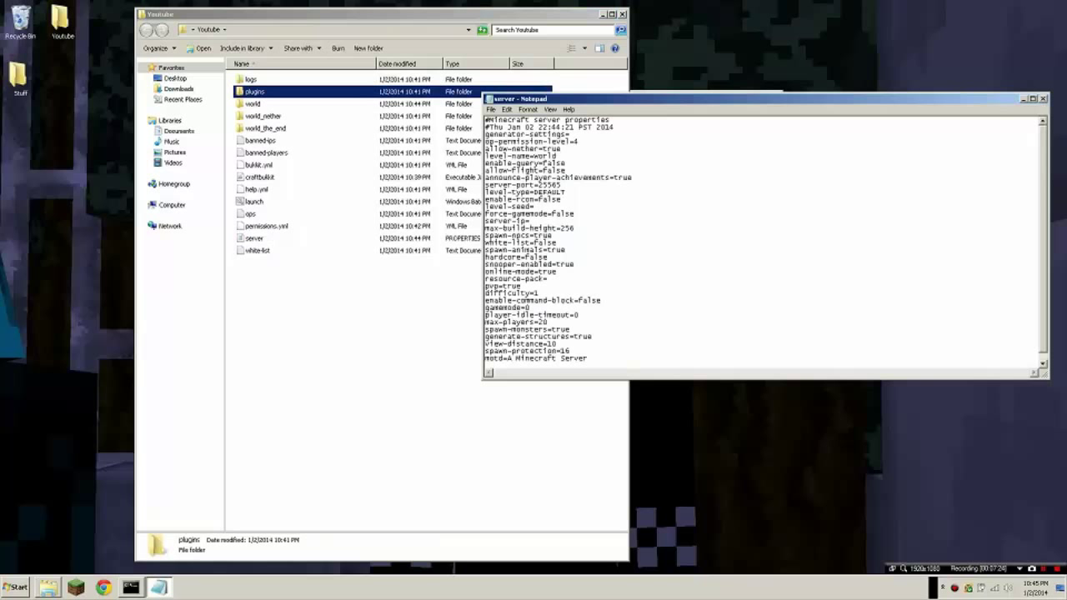
- Close the server properties file, look inside the plugins folder and return to the Youtube folder
click(1042, 98)
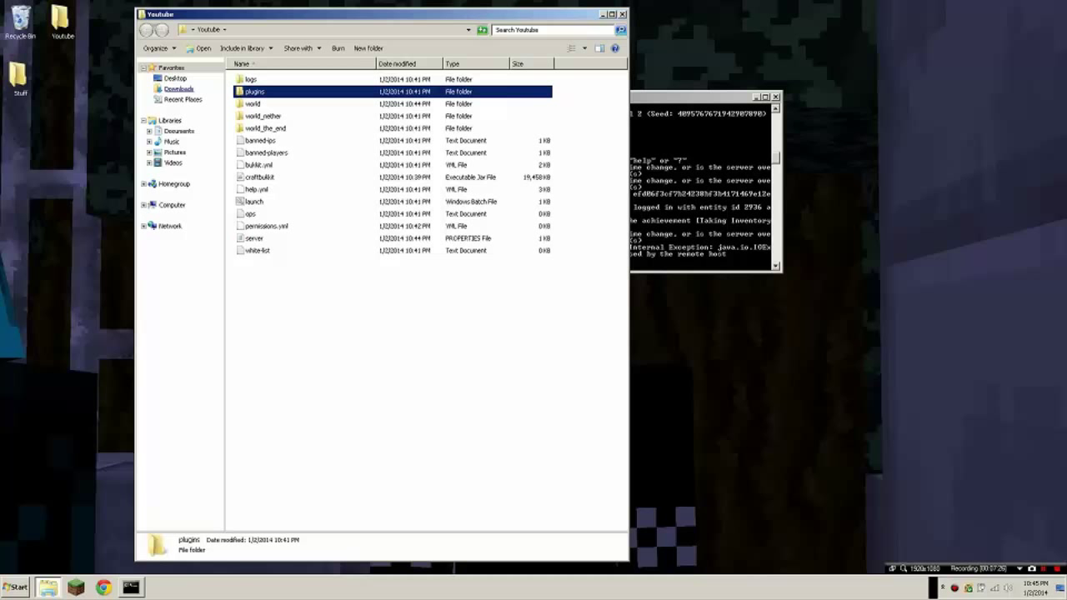
key(Return)
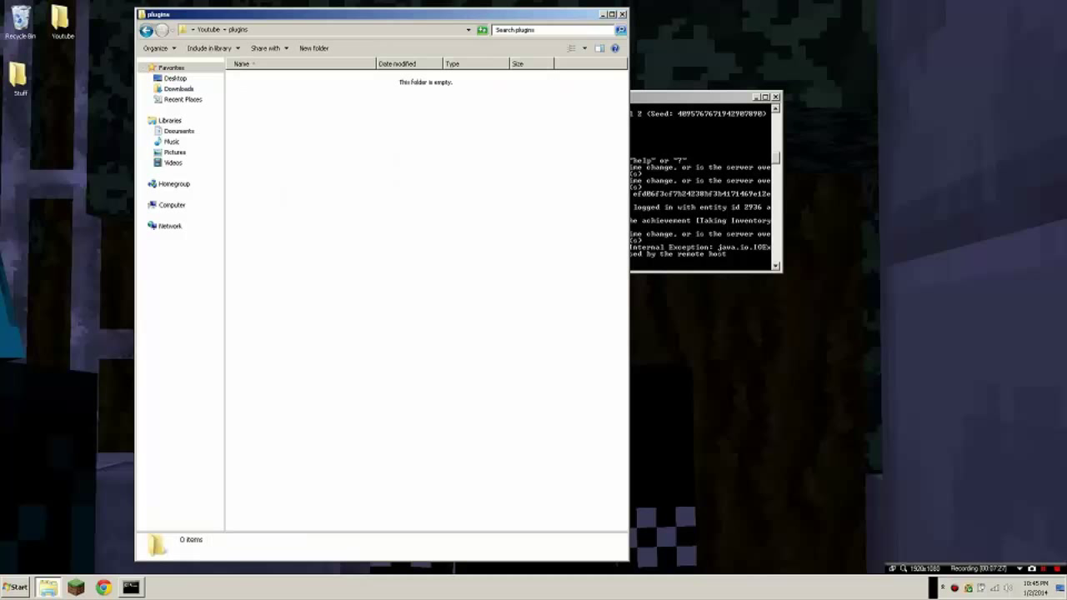
mouse_move(290, 184)
mouse_down()
mouse_move(293, 167)
mouse_move(372, 181)
mouse_up()
drag(301, 131, 277, 171)
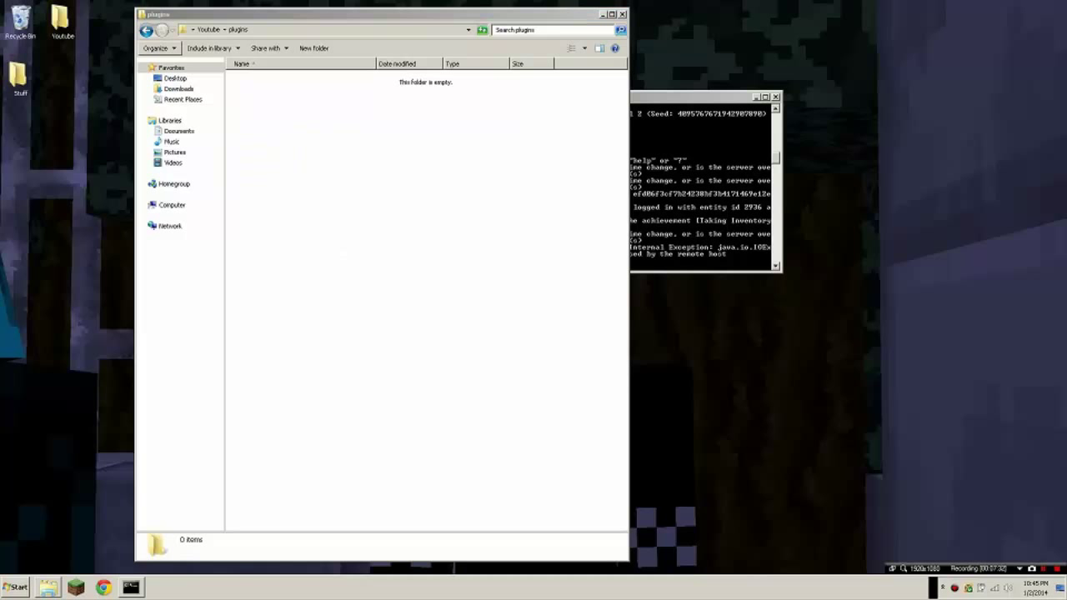
click(145, 30)
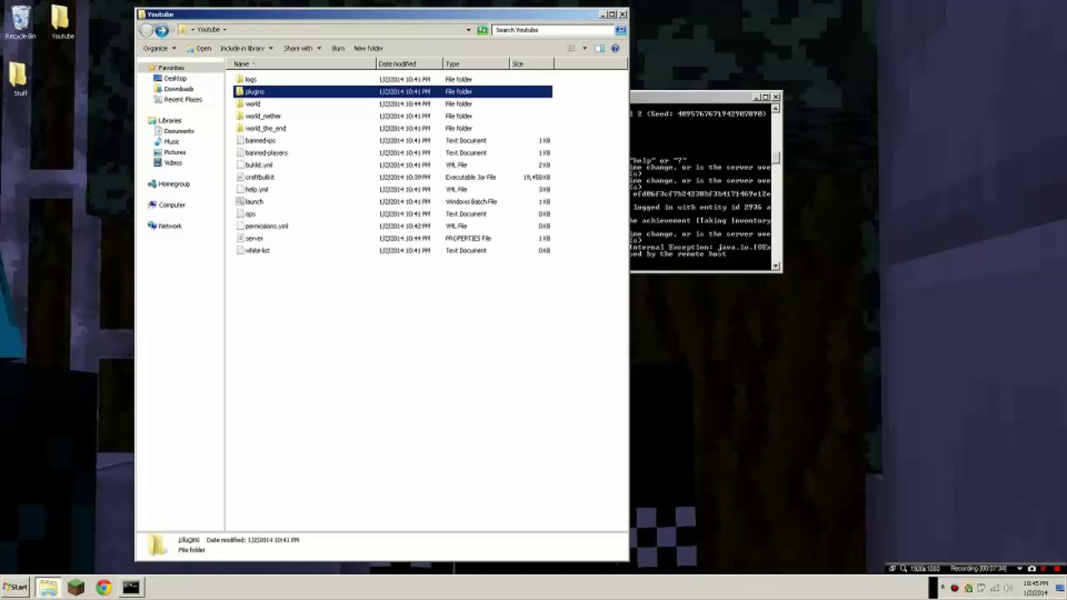
- Run the help command in the server console and review the list of available commands
click(704, 184)
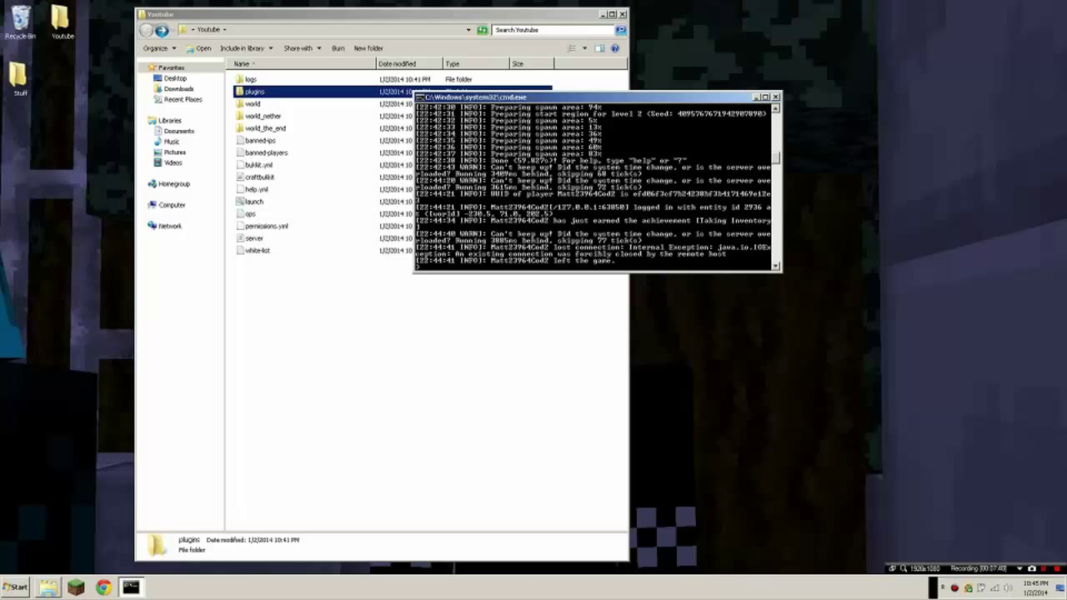
text(help)
key(Return)
scroll(597, 183, up, 10)
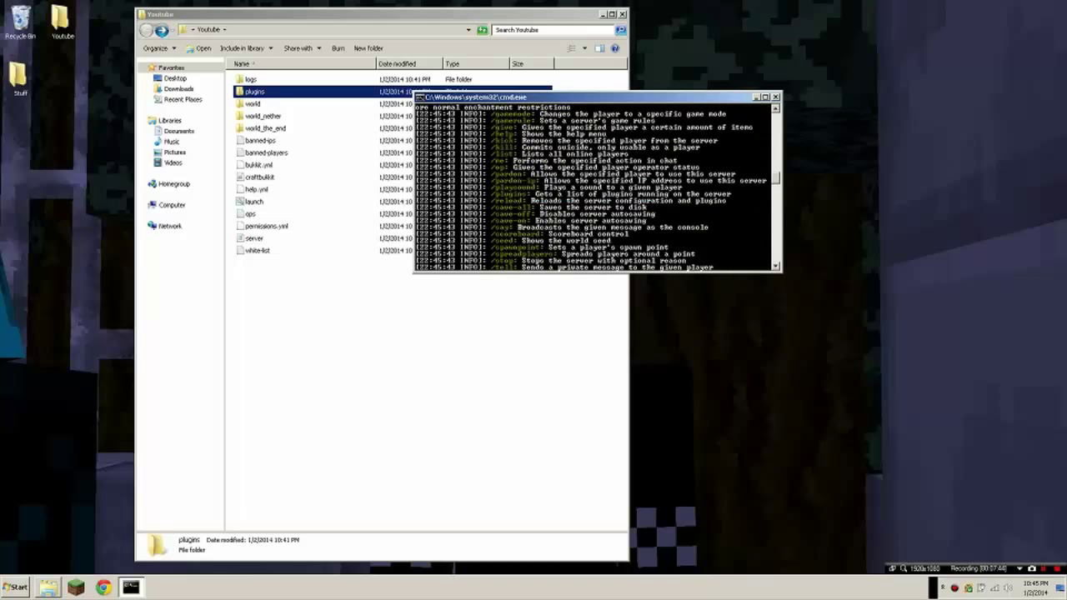
scroll(596, 184, down, 10)
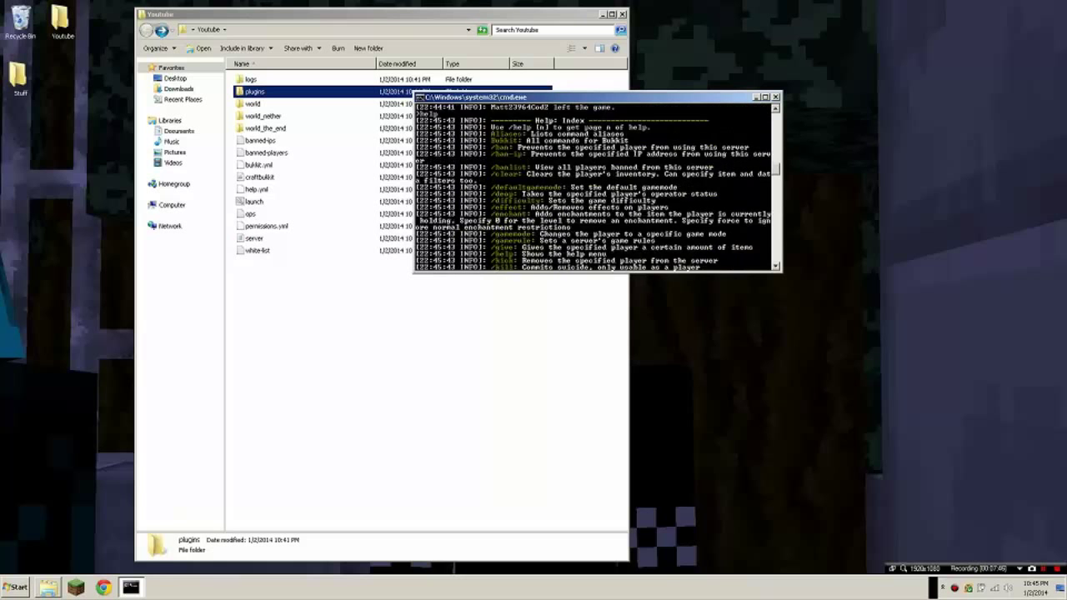
scroll(596, 183, up, 3)
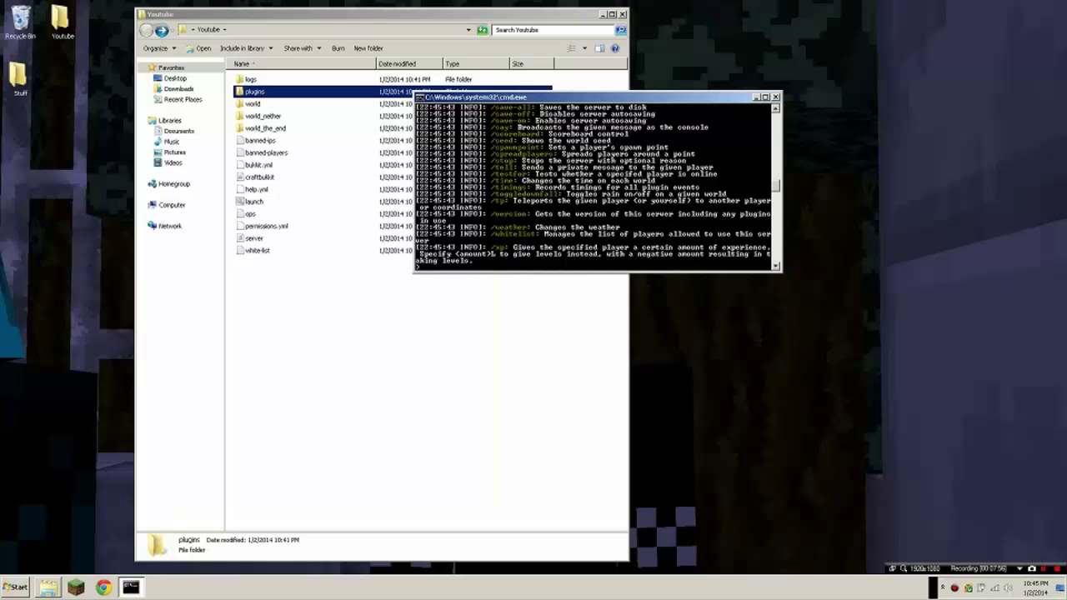
- Shut down the server with the stop command and close its console window
text(stop)
key(Return)
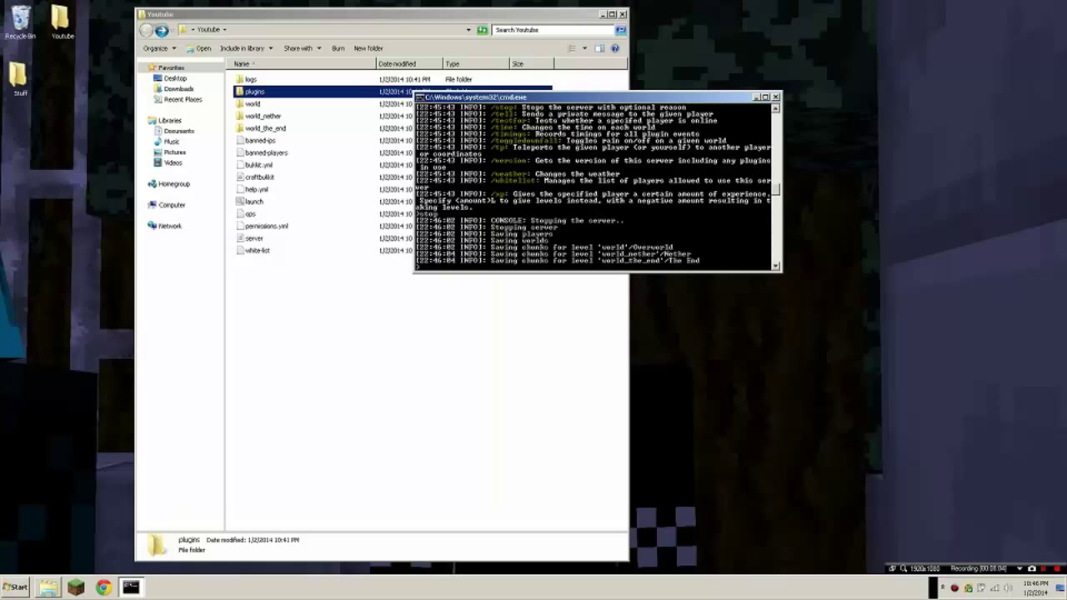
key(Return)
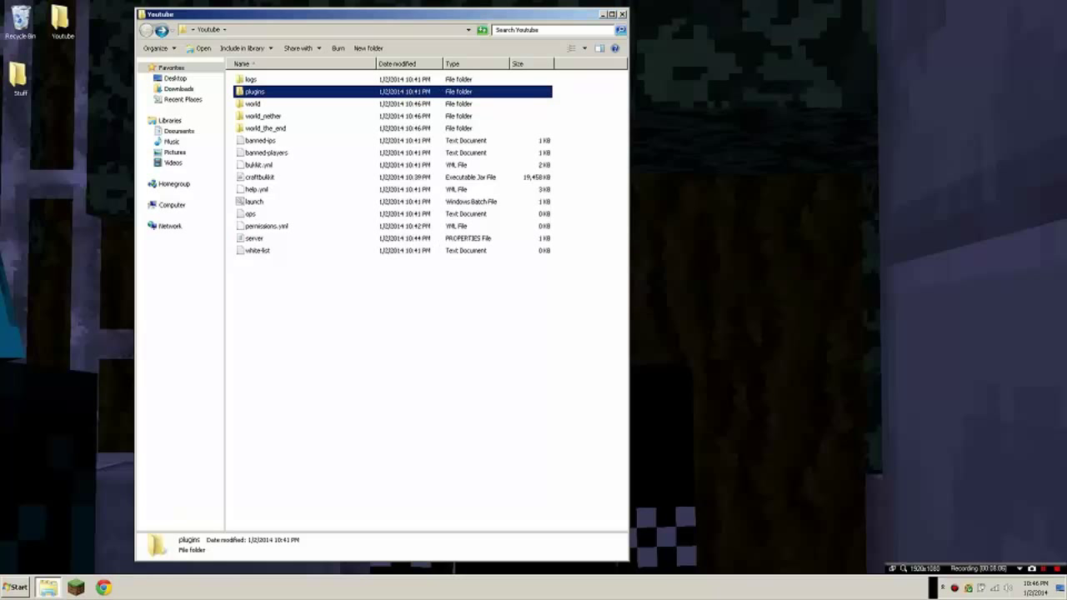